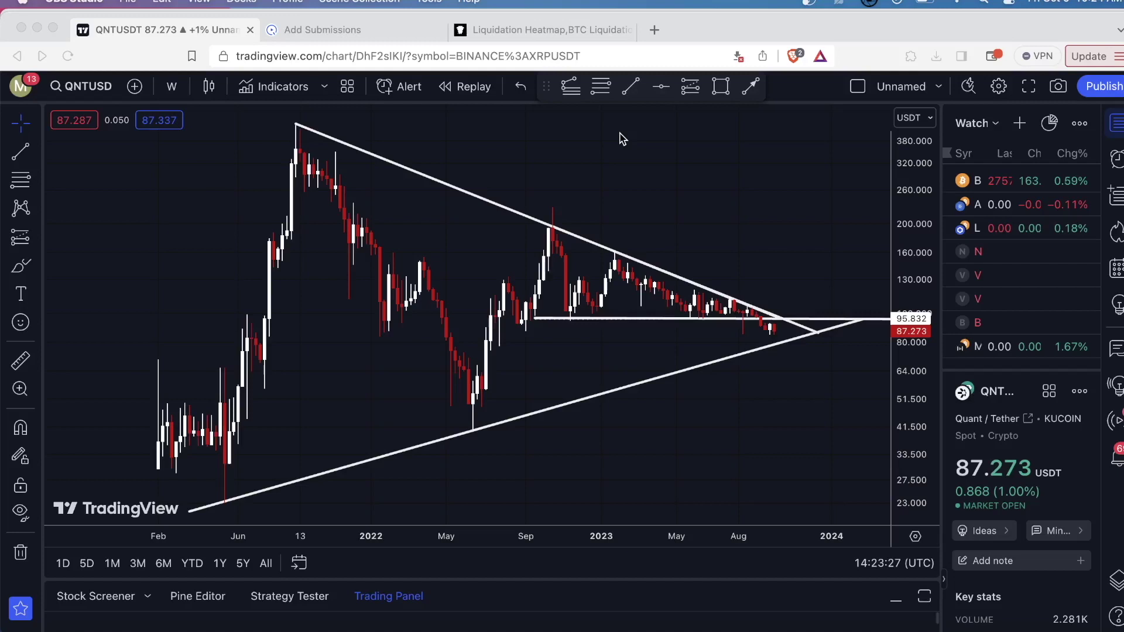
click(594, 190)
scroll(647, 197, down, 2)
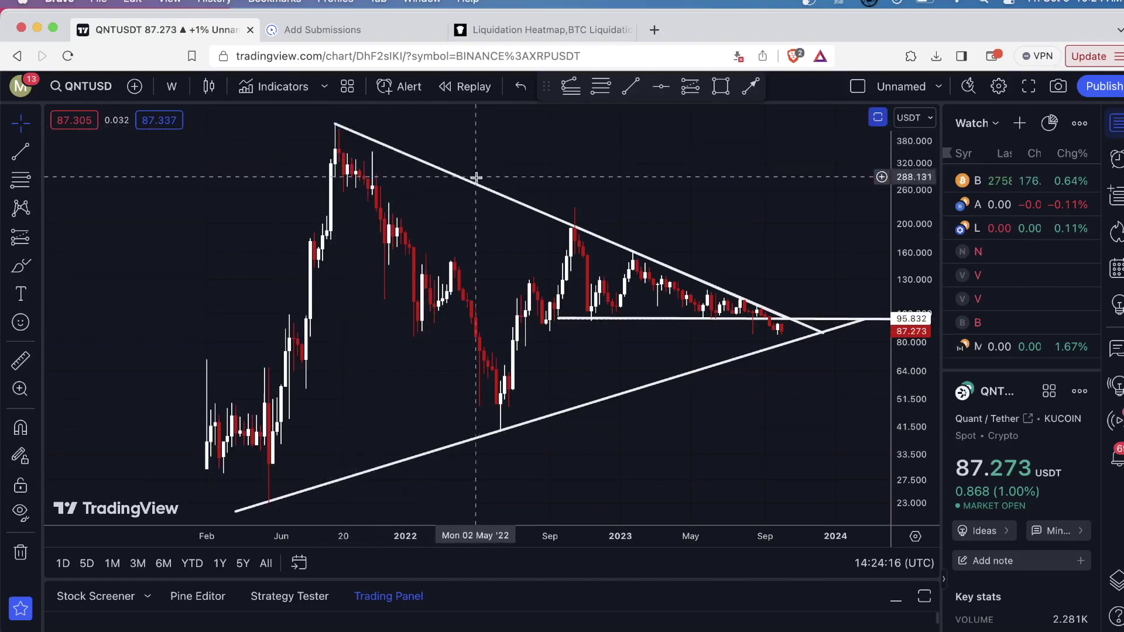
scroll(284, 171, up, 2)
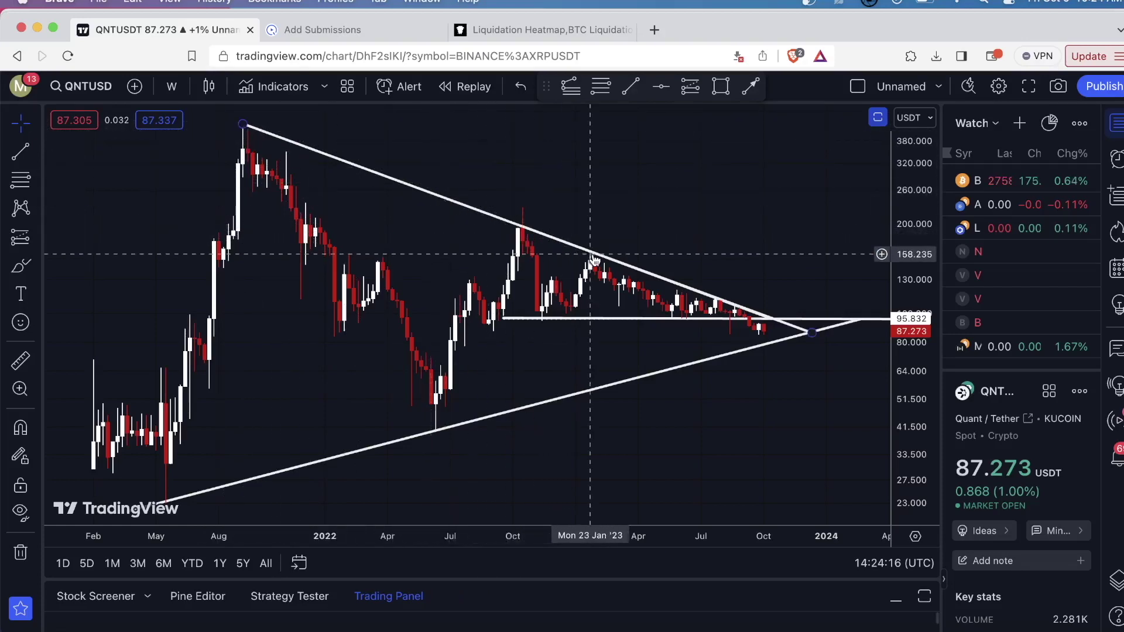
scroll(414, 231, up, 3)
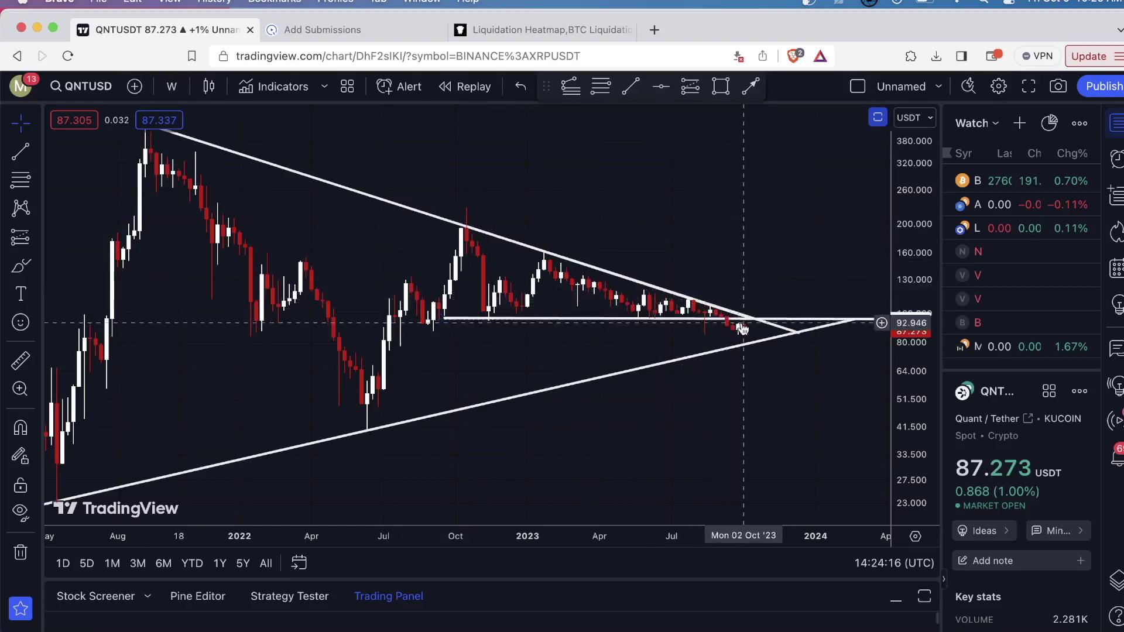
scroll(485, 246, left, 3)
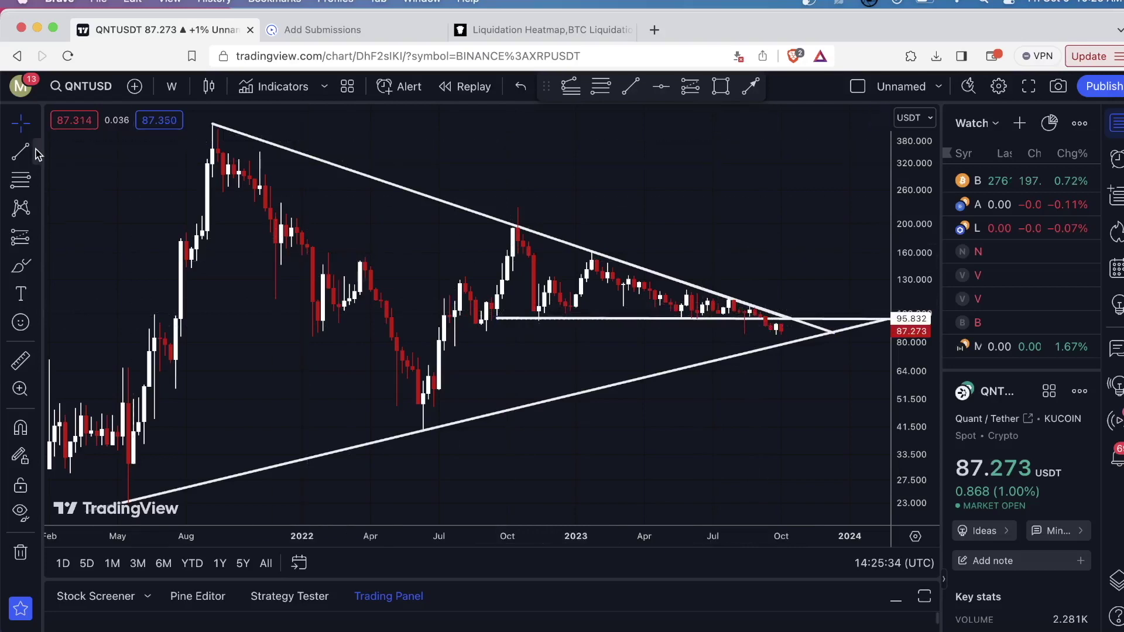
Step: Draw a Fibonacci retracement from the June 2022 low at about 40.46 up to the October 2022 high at about 228.38
click(37, 154)
key(alt+f)
scroll(511, 332, up, 2)
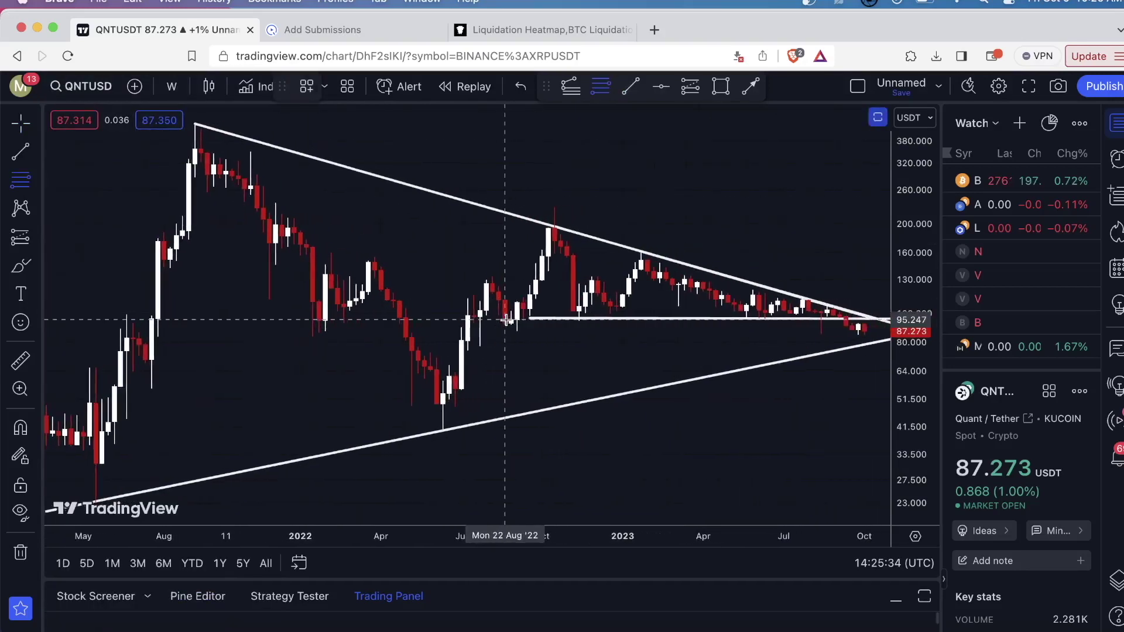
click(506, 431)
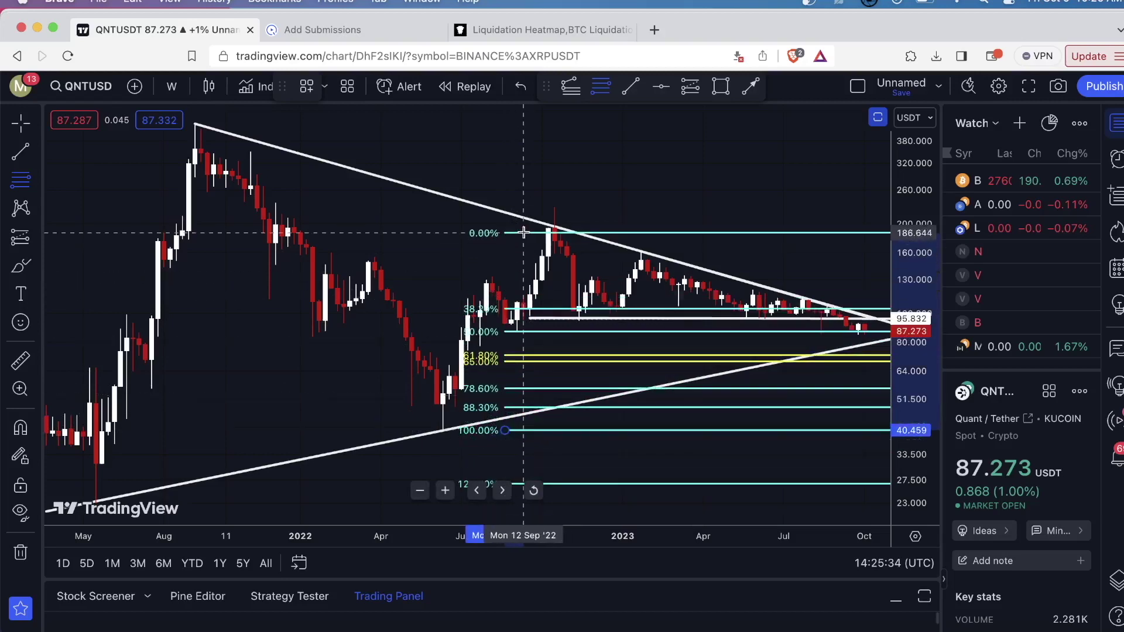
click(511, 206)
Step: Examine the recent candles against the 50%, 61.8% and 65% retracement levels and delete the Fibonacci retracement
scroll(640, 259, up, 2)
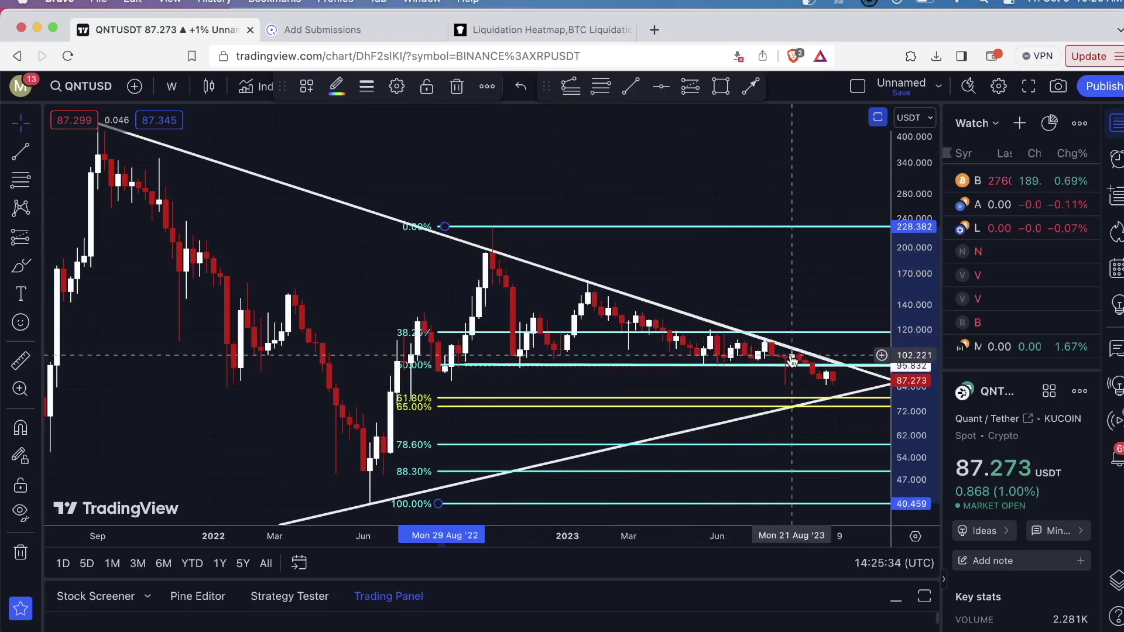
scroll(761, 360, up, 2)
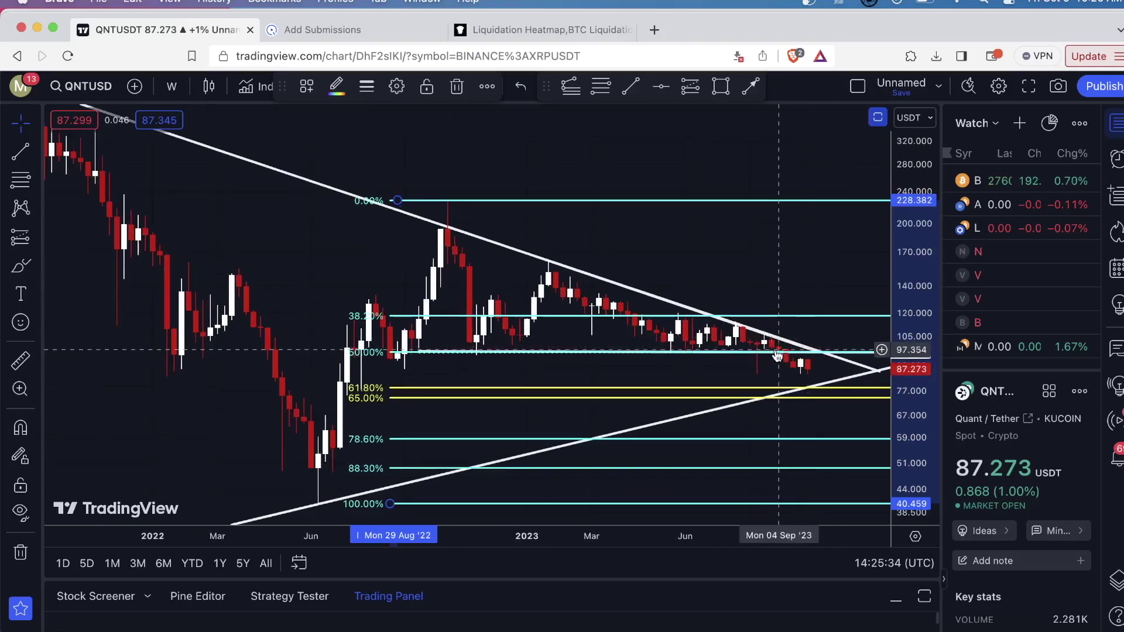
scroll(764, 346, up, 2)
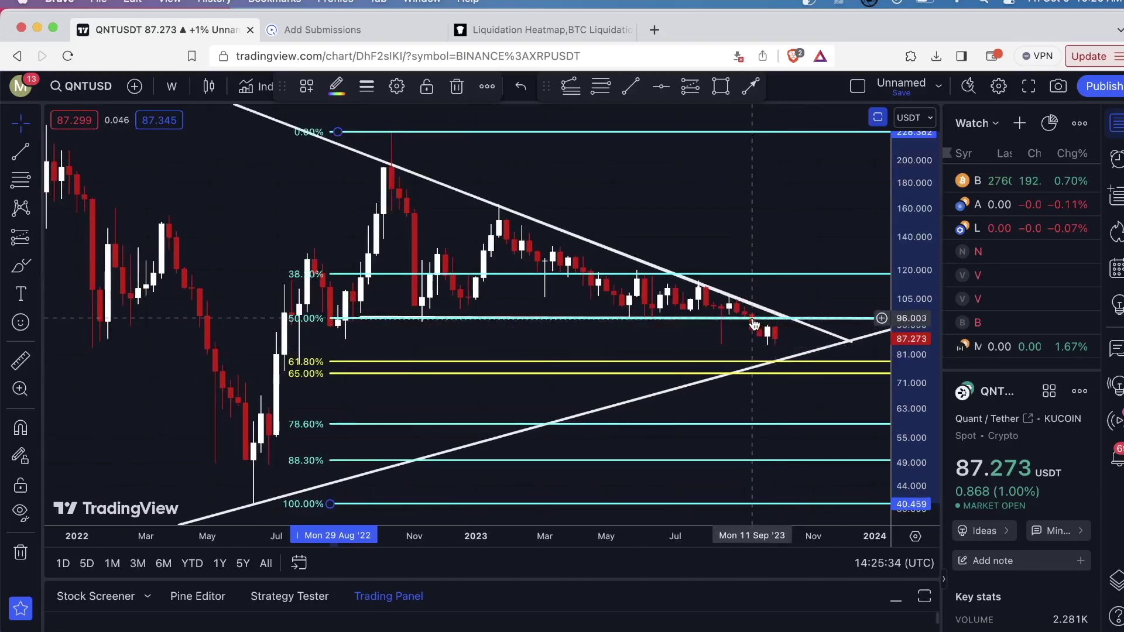
scroll(754, 325, up, 2)
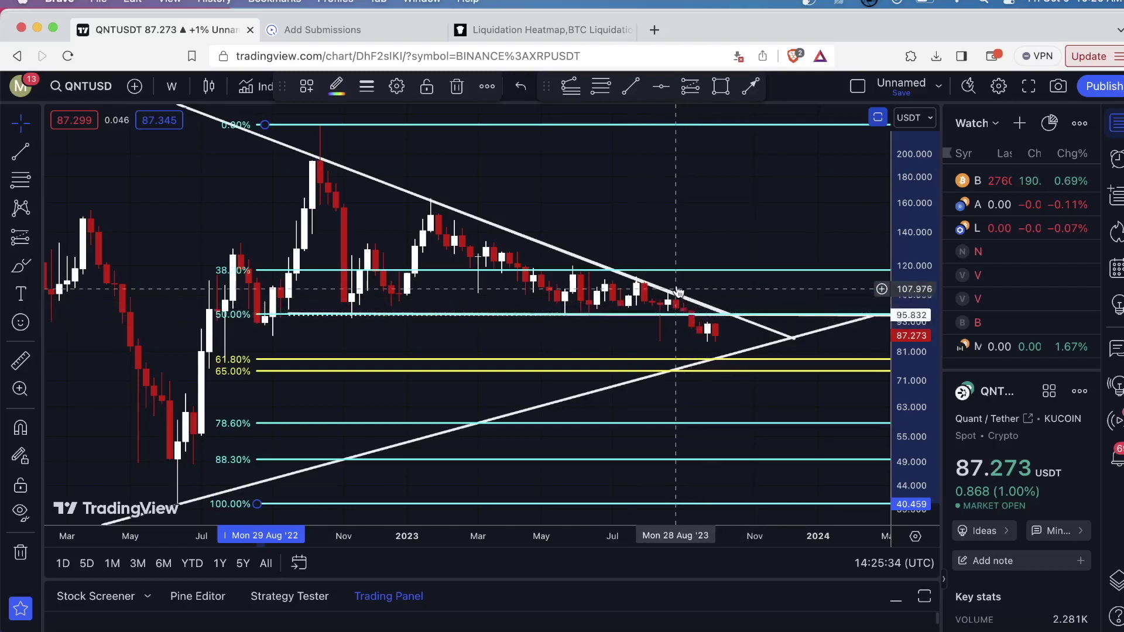
scroll(656, 319, down, 1)
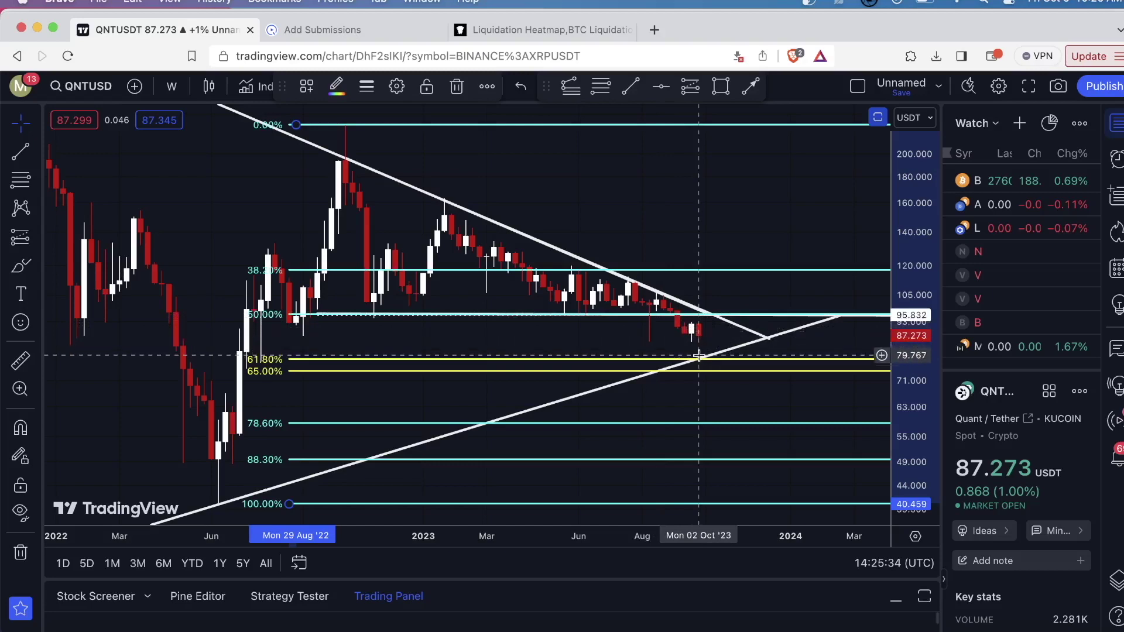
scroll(698, 355, down, 2)
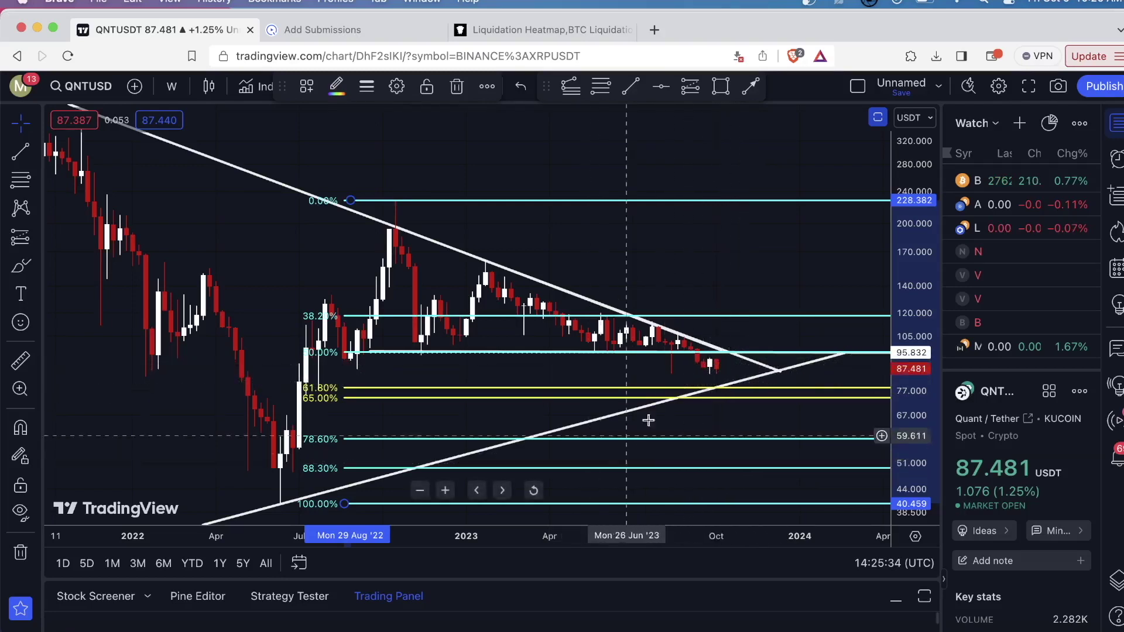
scroll(746, 376, up, 2)
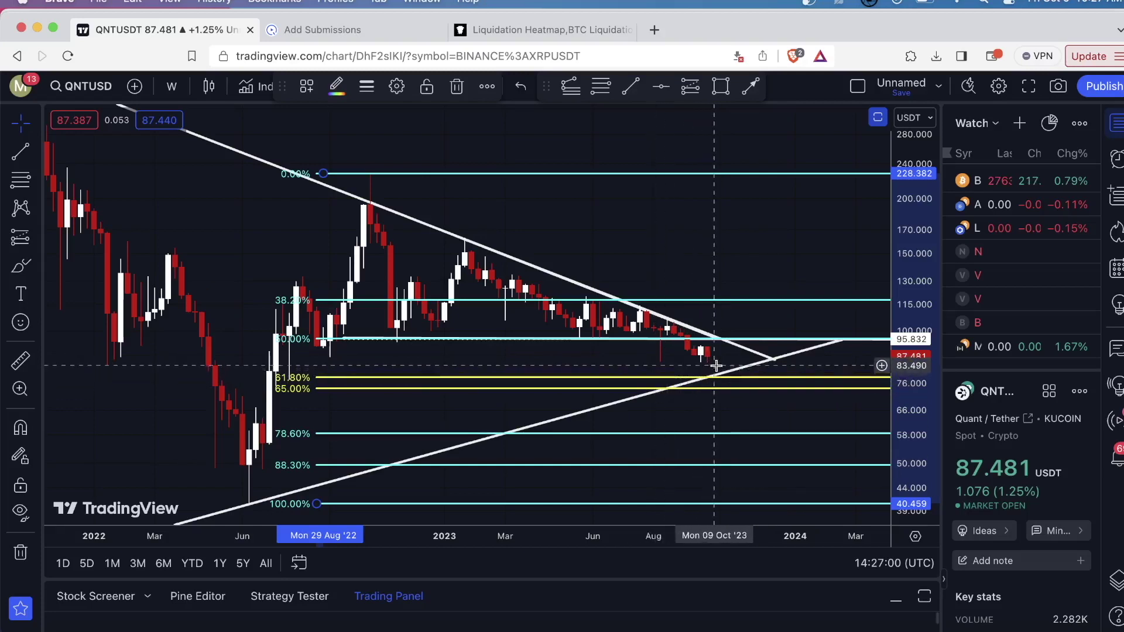
scroll(715, 365, down, 3)
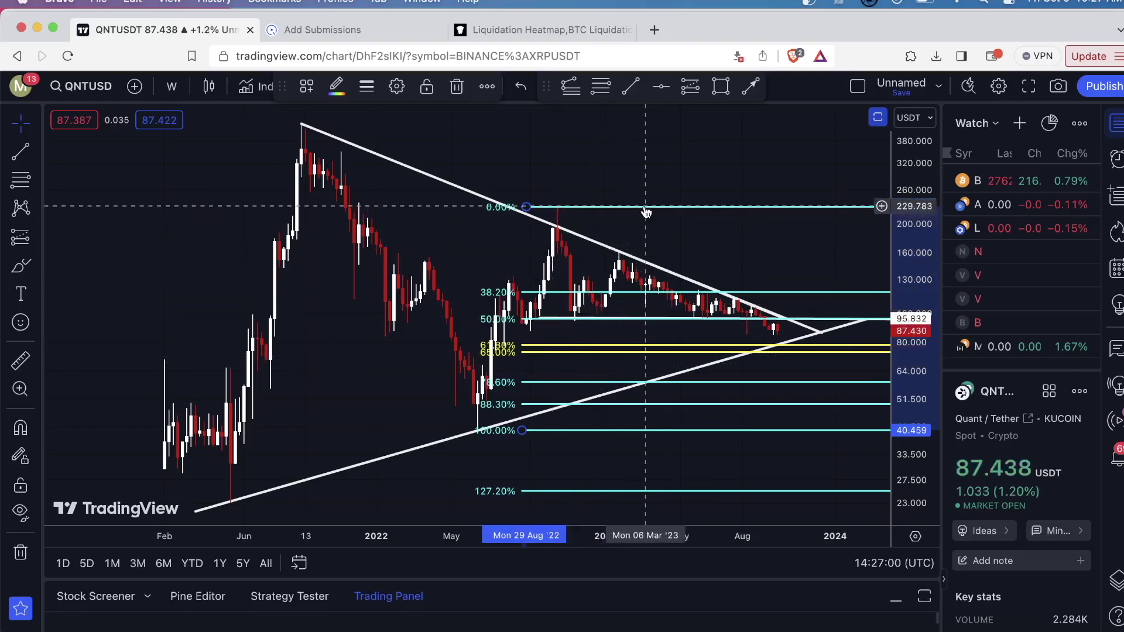
key(Delete)
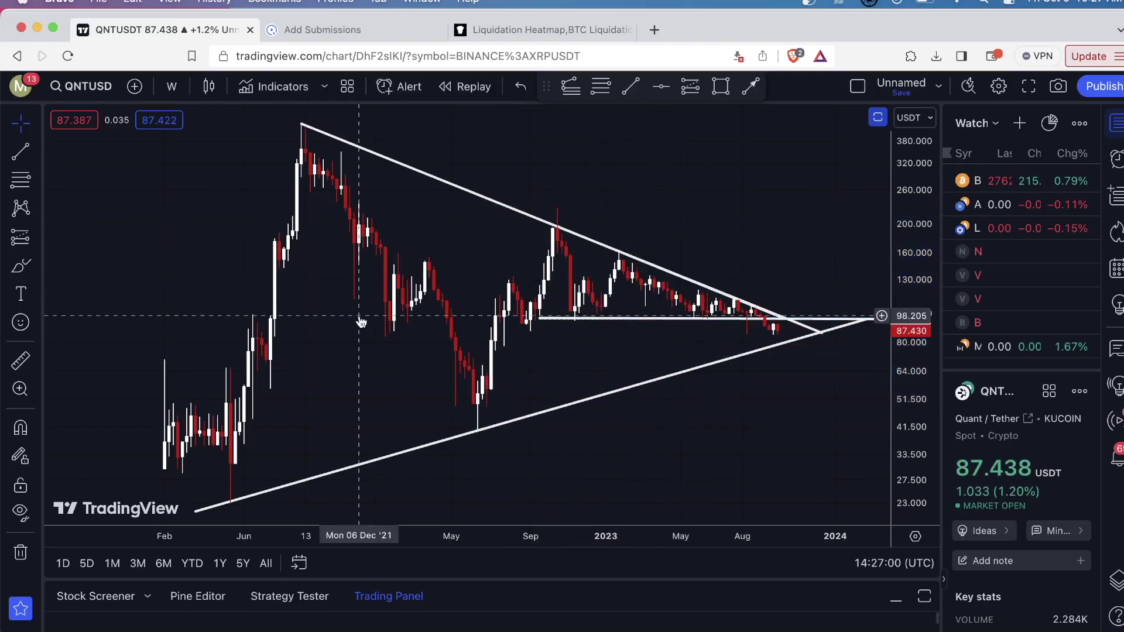
Step: Draw a trend line along the candle-body lows from 17 May 2021 at about 30.9 to 30 October 2023 at about 87.4
click(37, 152)
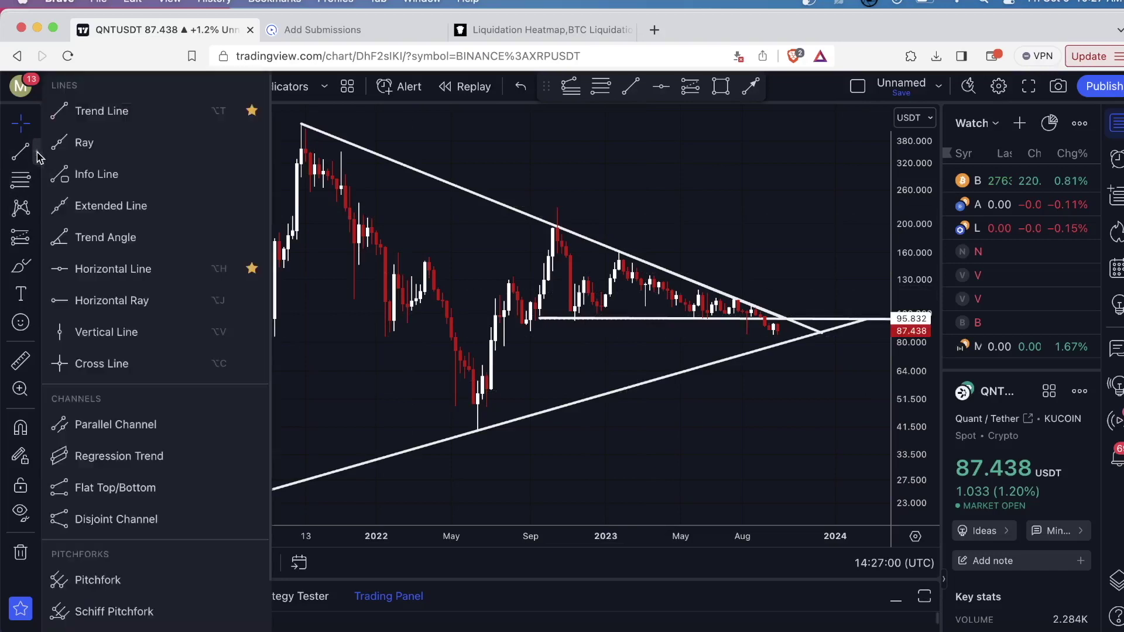
click(97, 112)
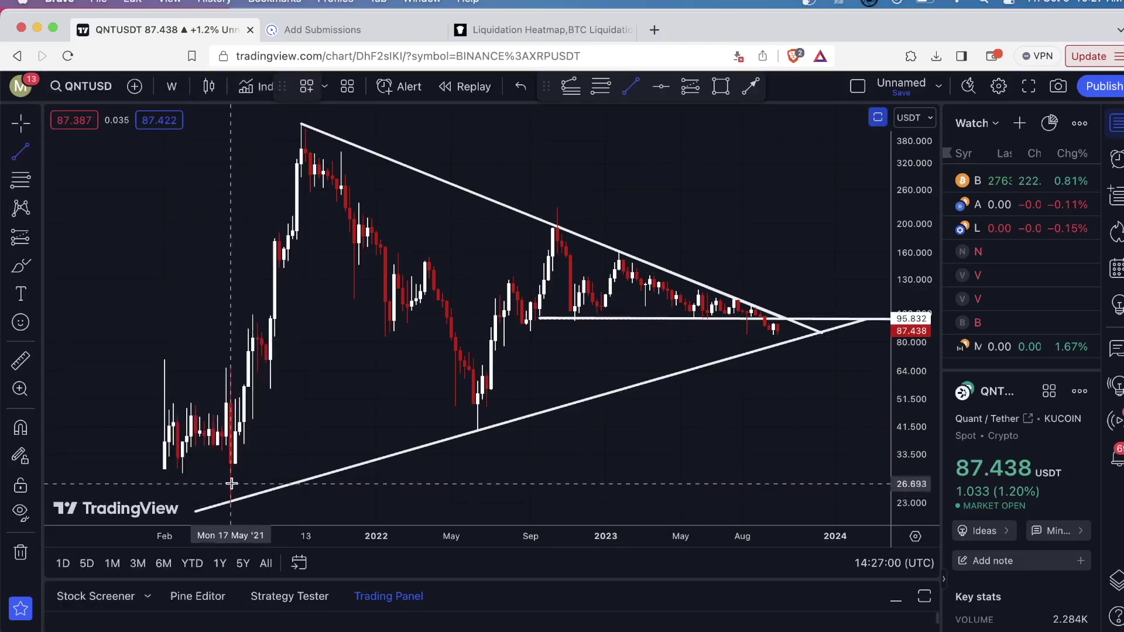
click(230, 465)
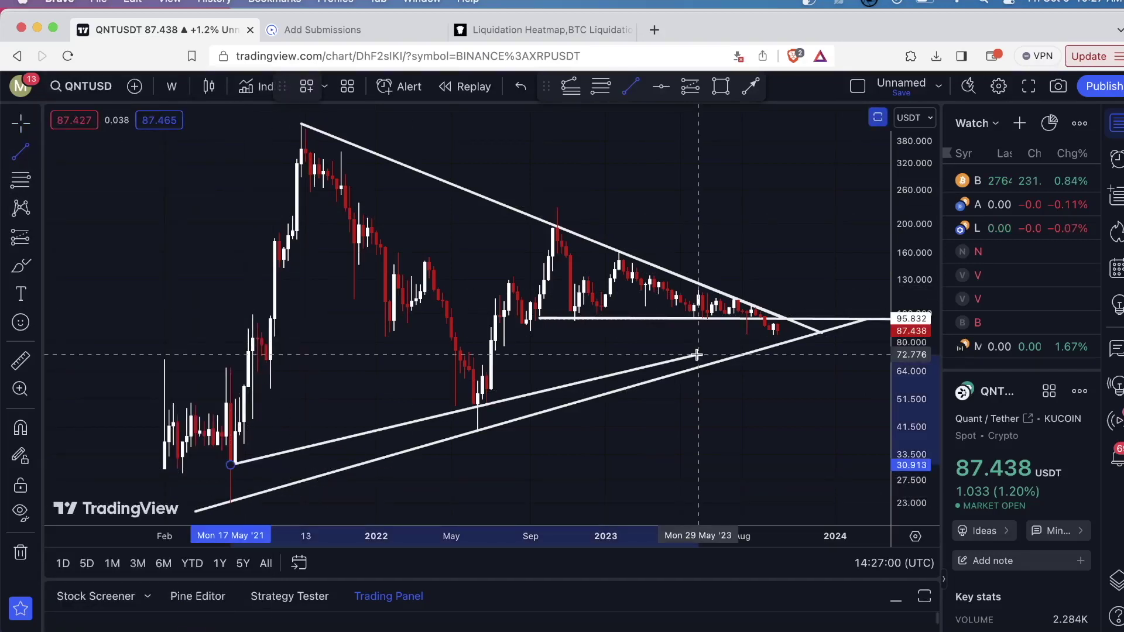
click(793, 332)
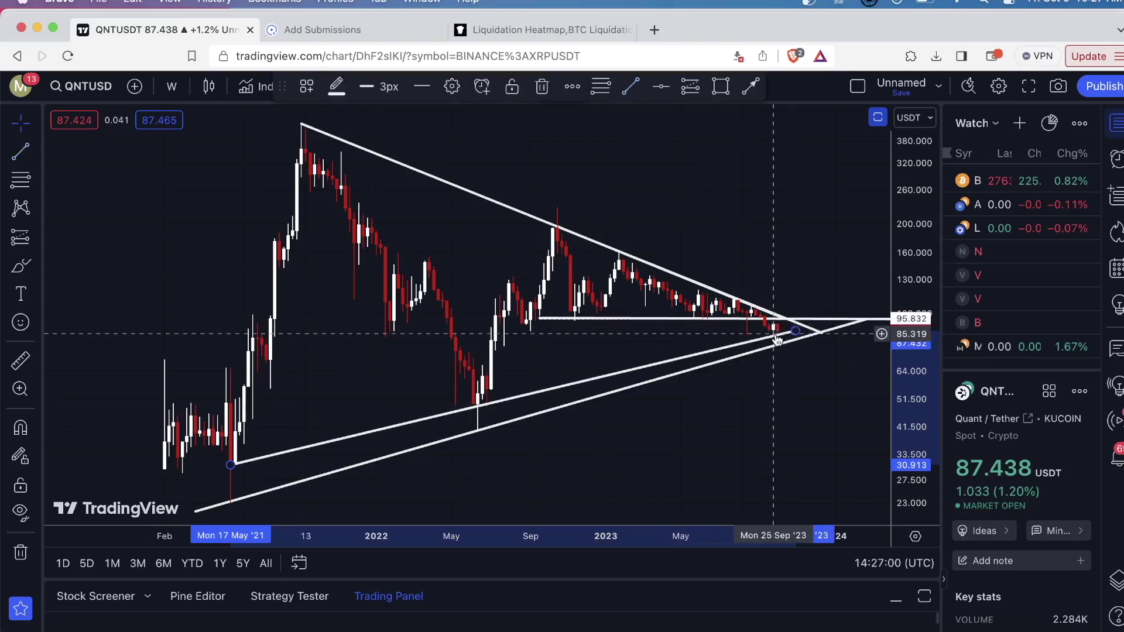
scroll(775, 341, up, 2)
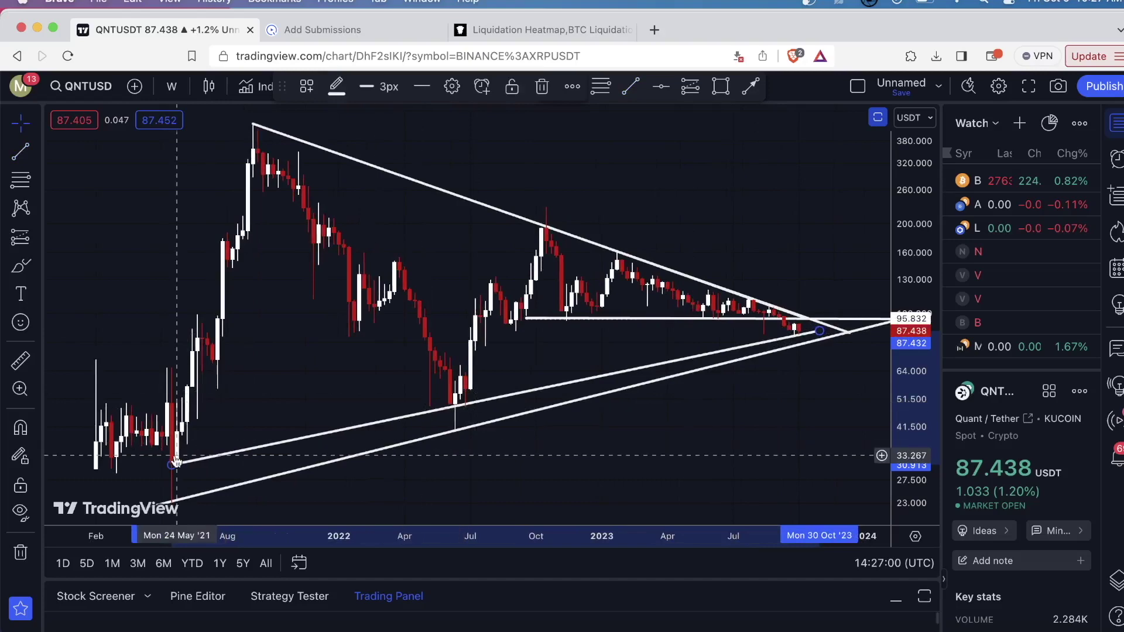
click(261, 410)
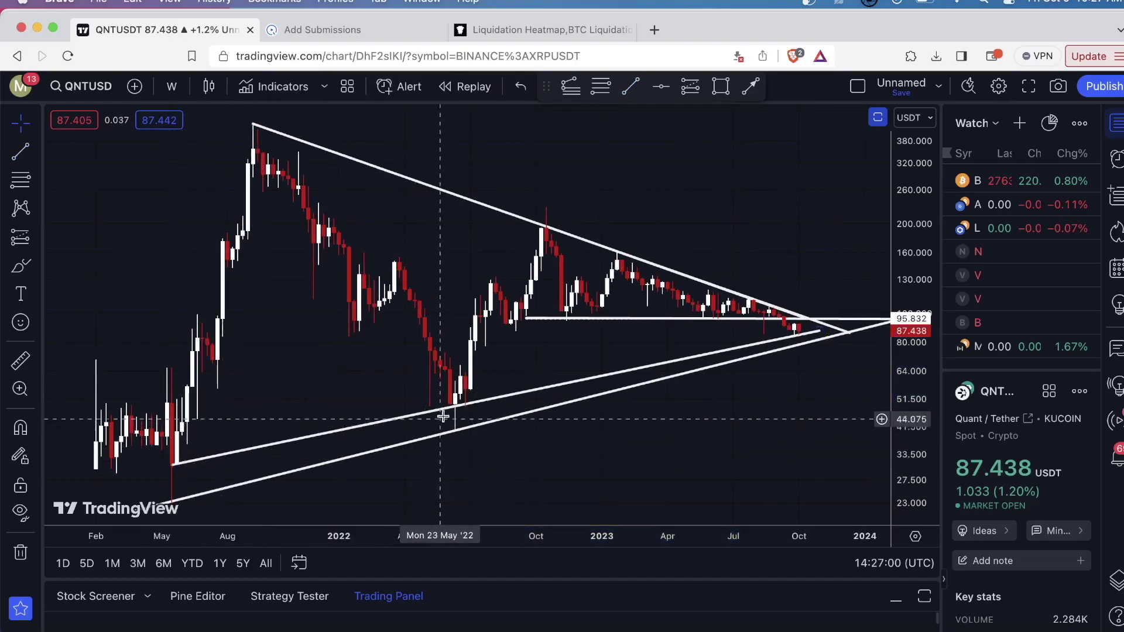
Step: Check the latest weekly candles against the new trend line and set the chart interval to 1 day
scroll(536, 396, right, 2)
scroll(535, 395, up, 5)
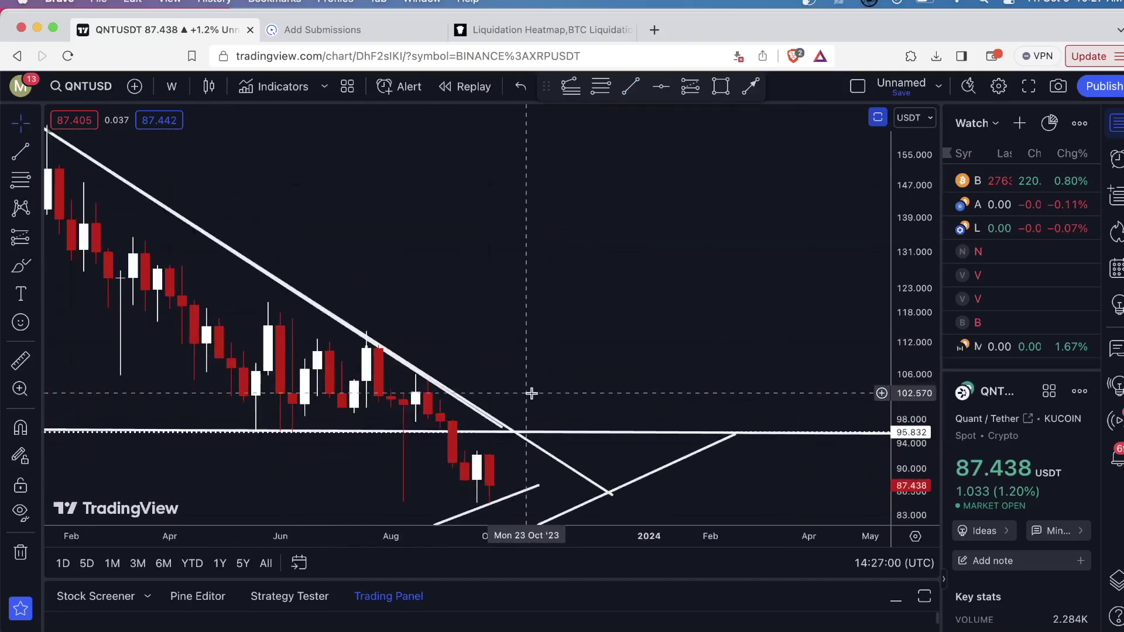
scroll(615, 387, down, 3)
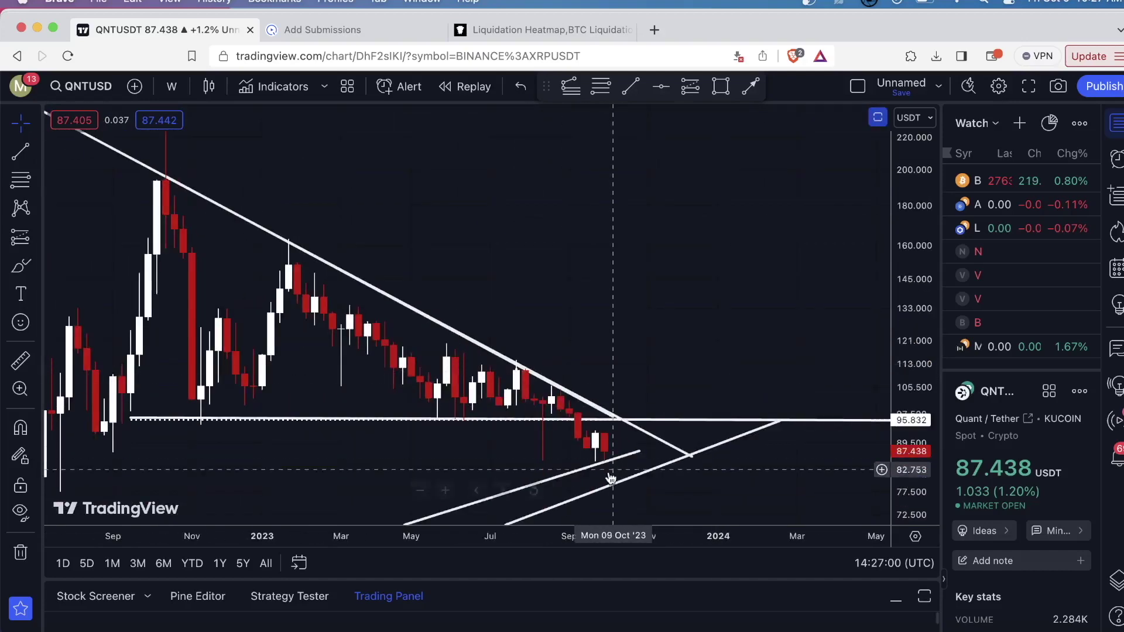
scroll(664, 389, down, 3)
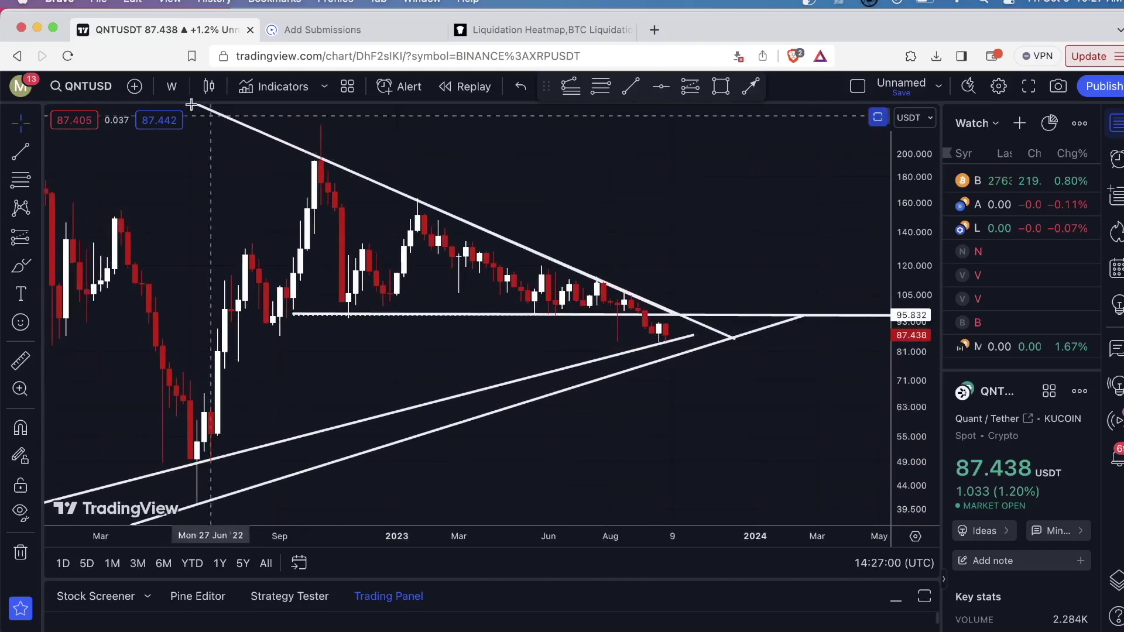
click(172, 86)
scroll(211, 352, down, 5)
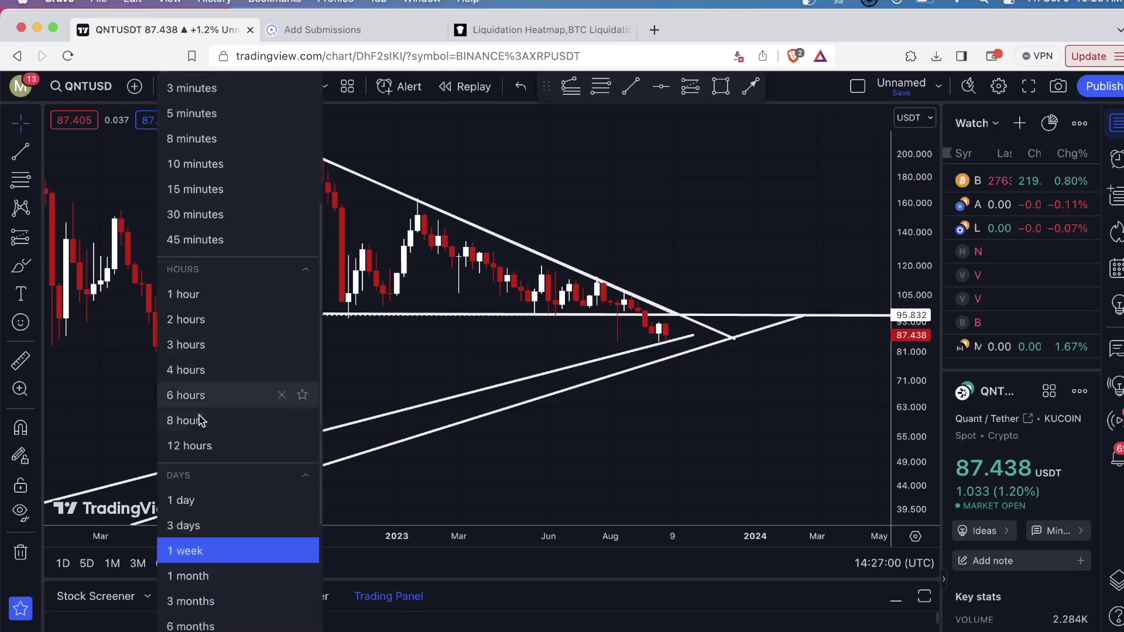
click(187, 500)
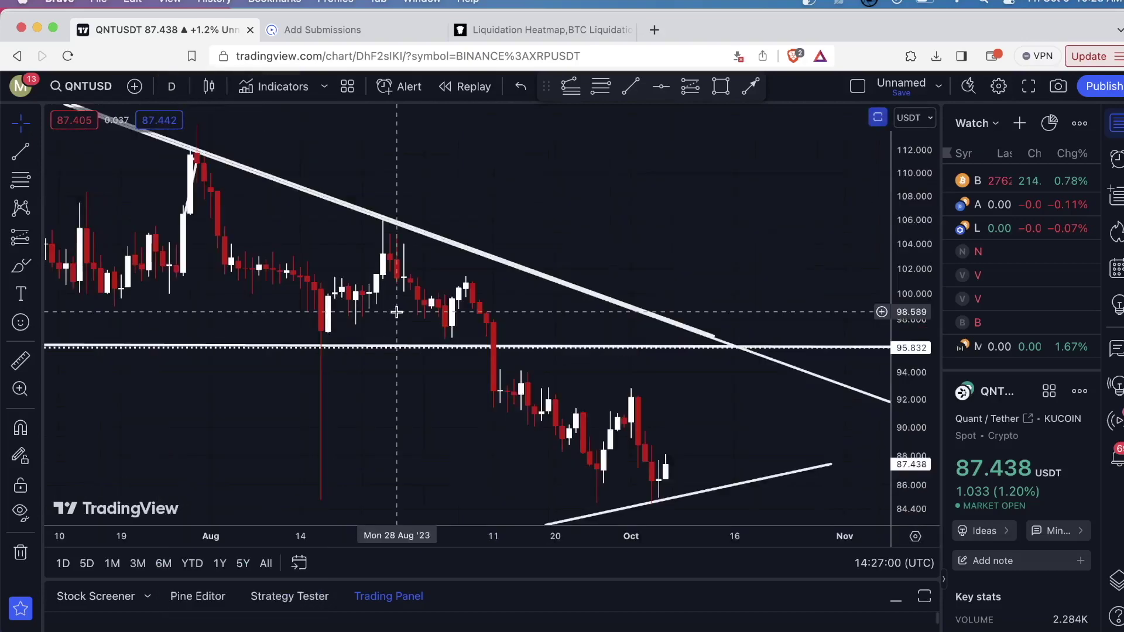
scroll(396, 312, down, 5)
scroll(386, 313, up, 3)
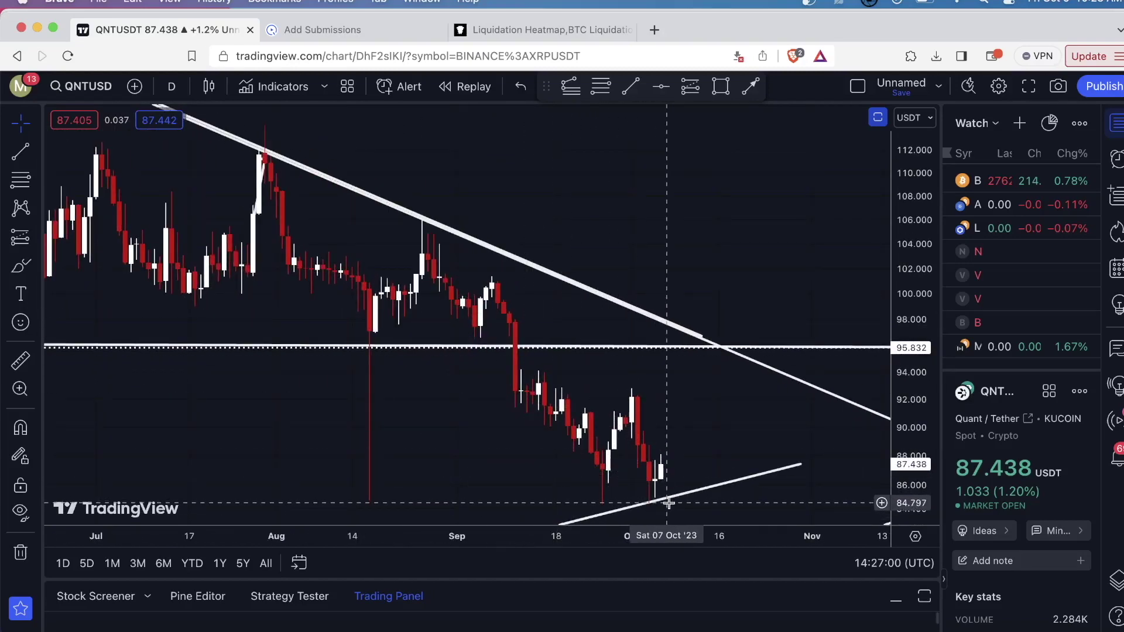
scroll(697, 413, down, 1)
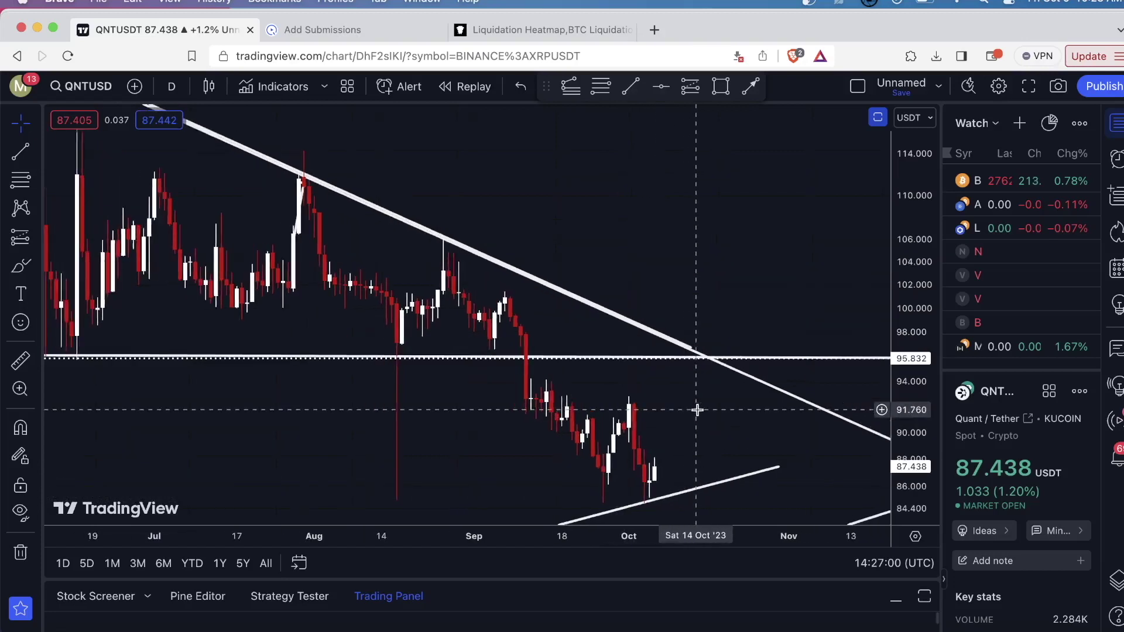
Step: Examine the two oscillator panes below the price chart, each maximized in turn, and maximize the price pane again
double_click(711, 330)
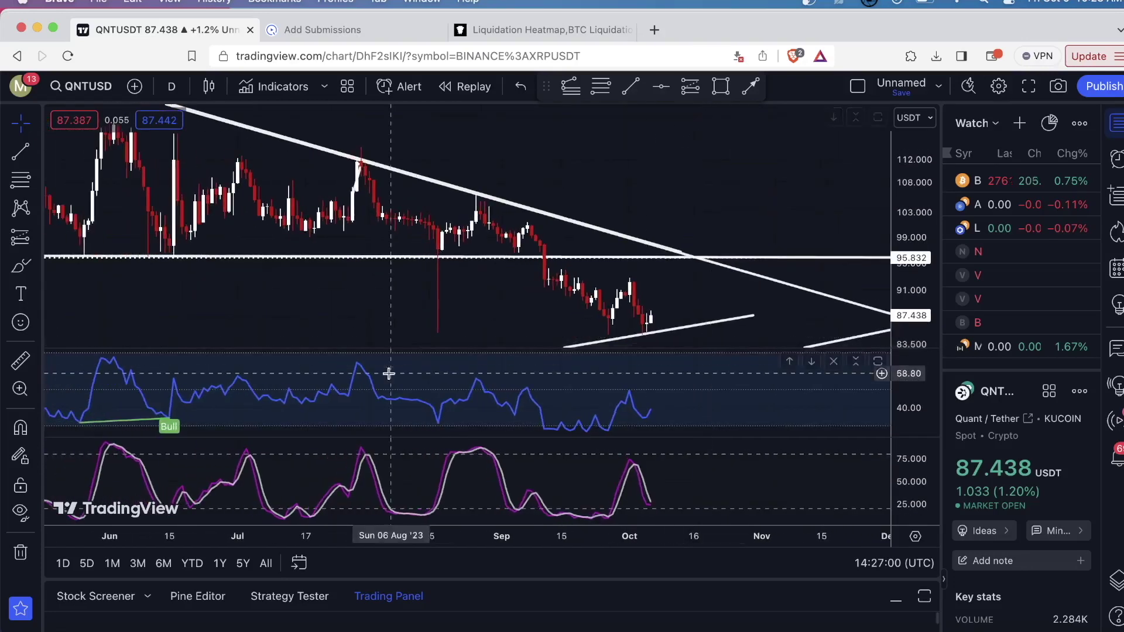
double_click(695, 405)
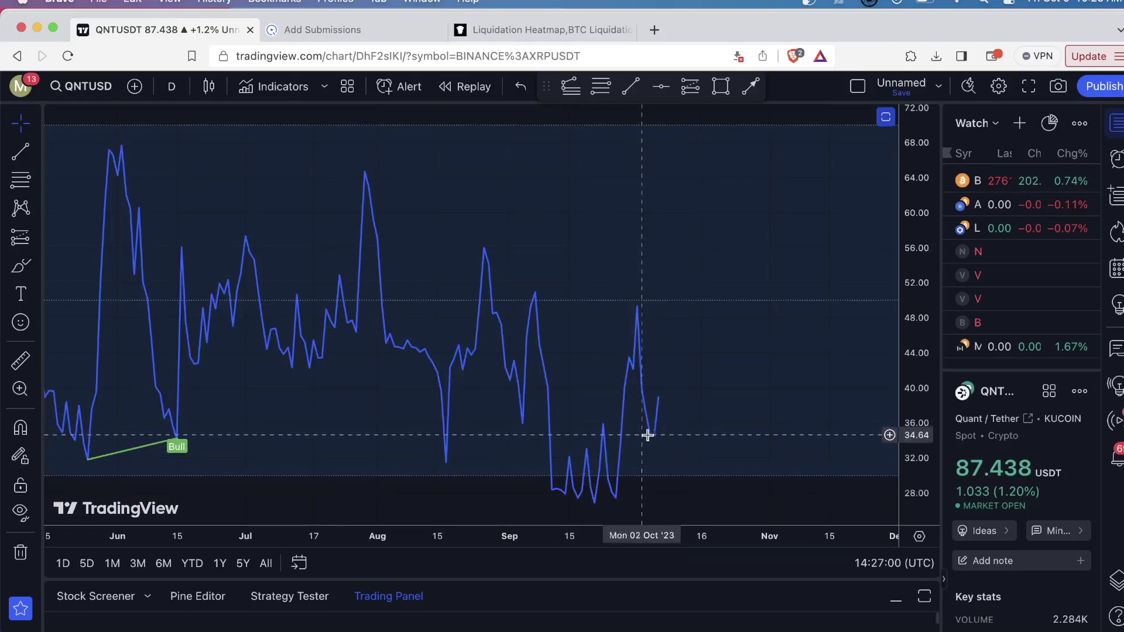
double_click(688, 364)
double_click(709, 492)
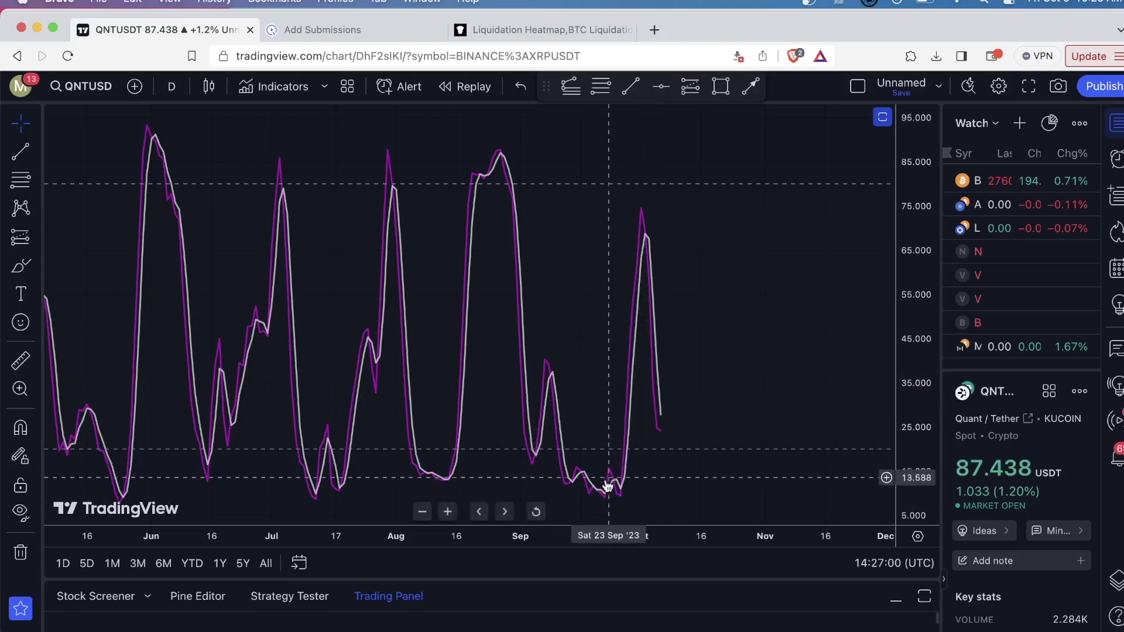
double_click(732, 321)
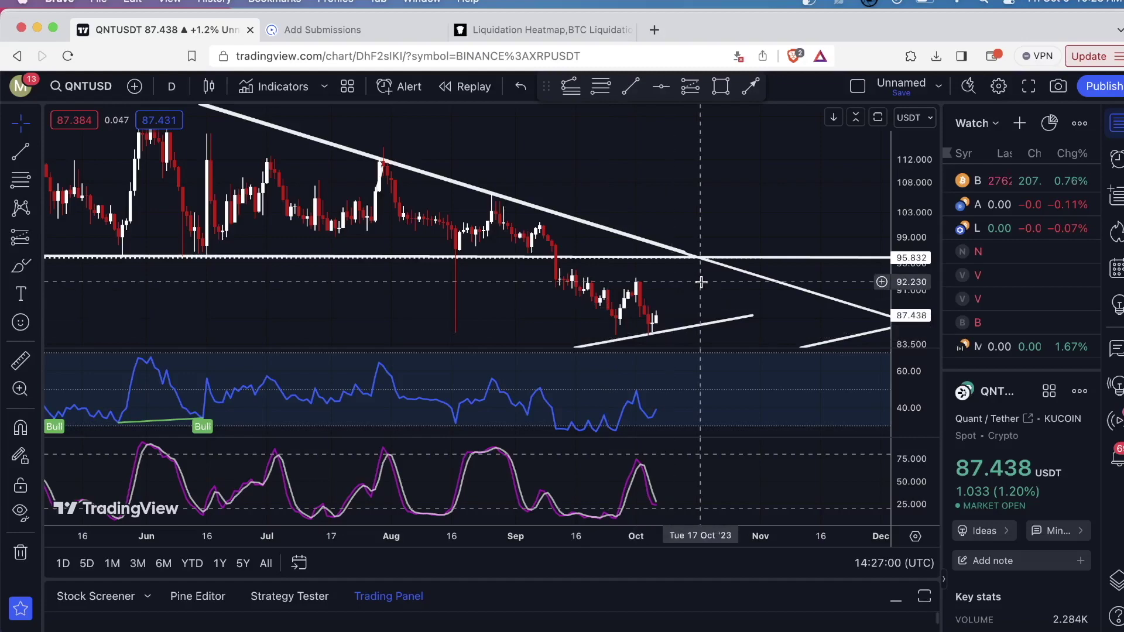
scroll(701, 282, down, 5)
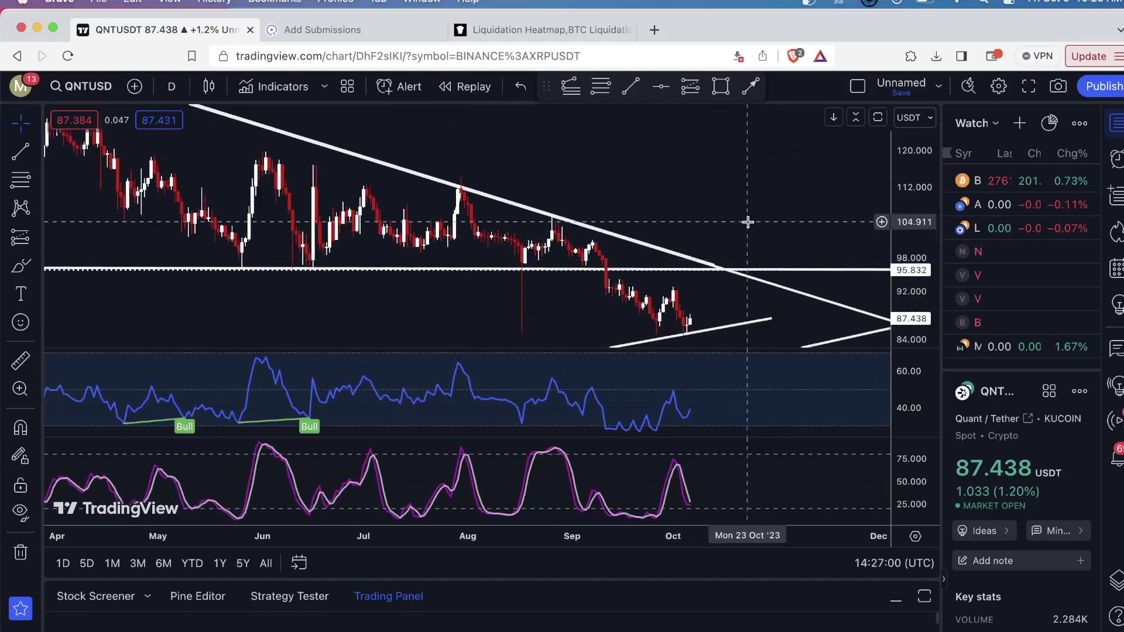
double_click(748, 222)
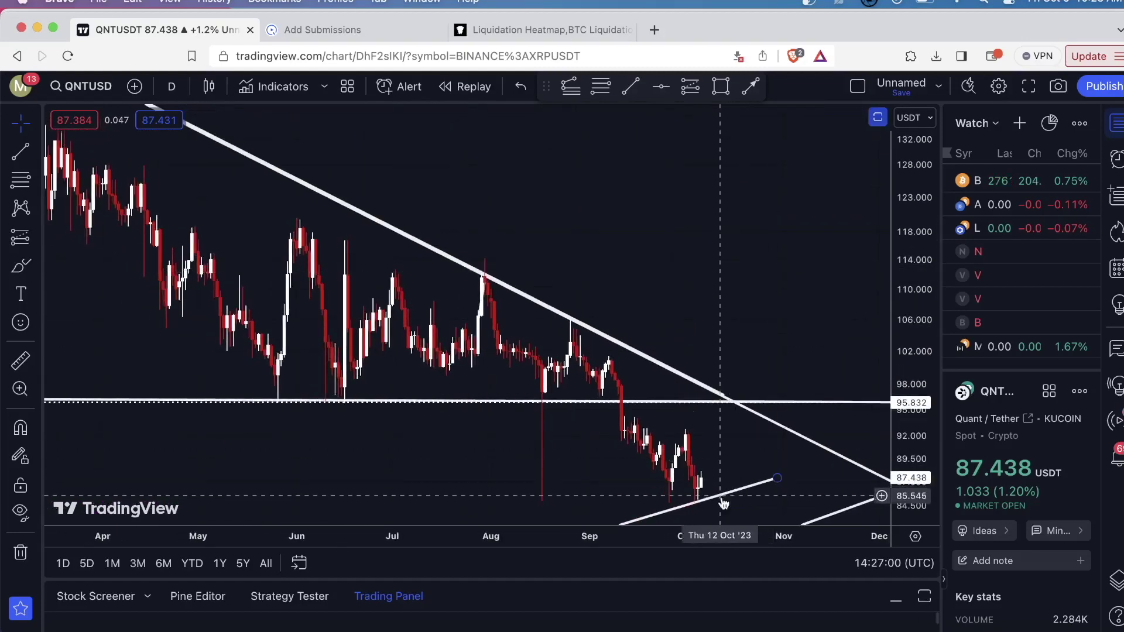
scroll(703, 438, down, 2)
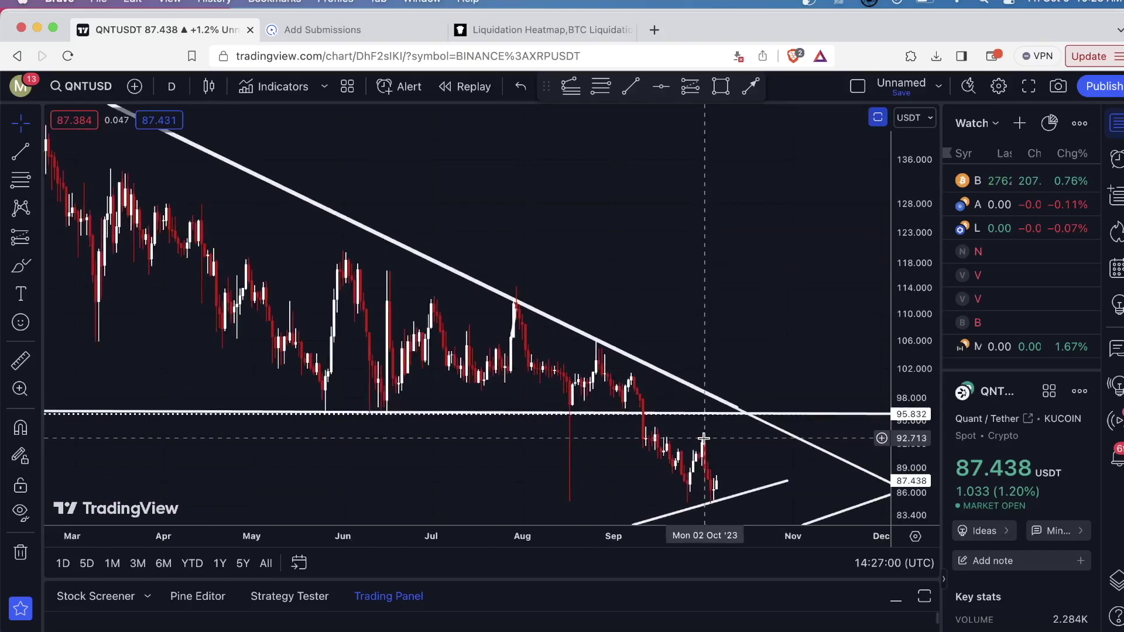
Step: Examine the daily candles against the descending trend line, the horizontal line near 95.8 and the two rising trend lines, briefly restoring the oscillator panes
scroll(678, 398, down, 5)
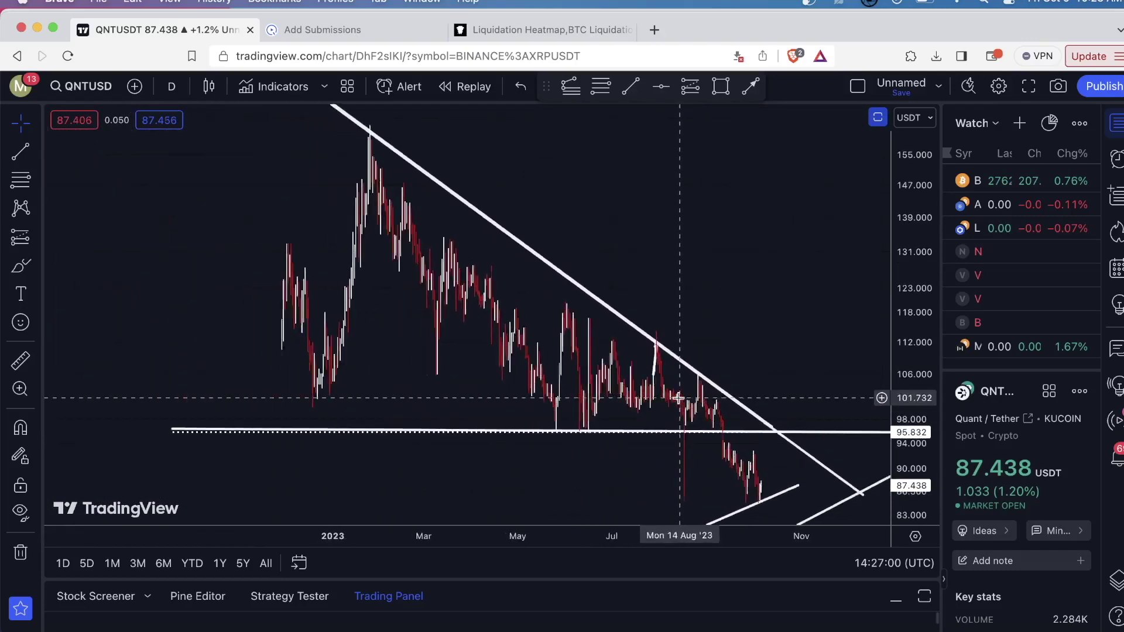
scroll(697, 406, down, 4)
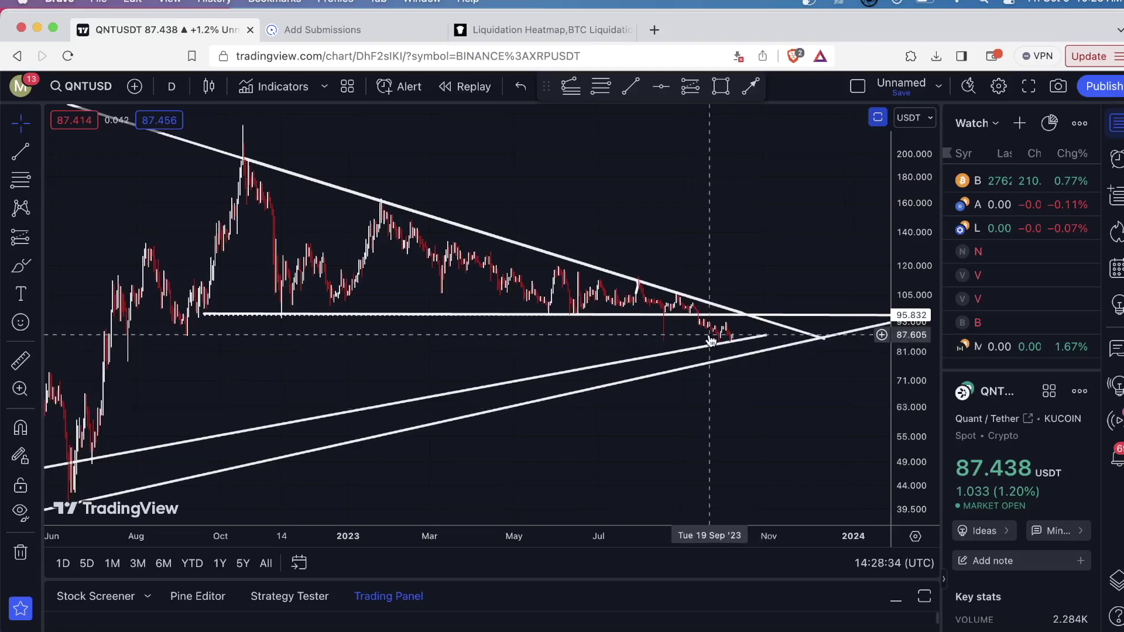
scroll(711, 340, up, 6)
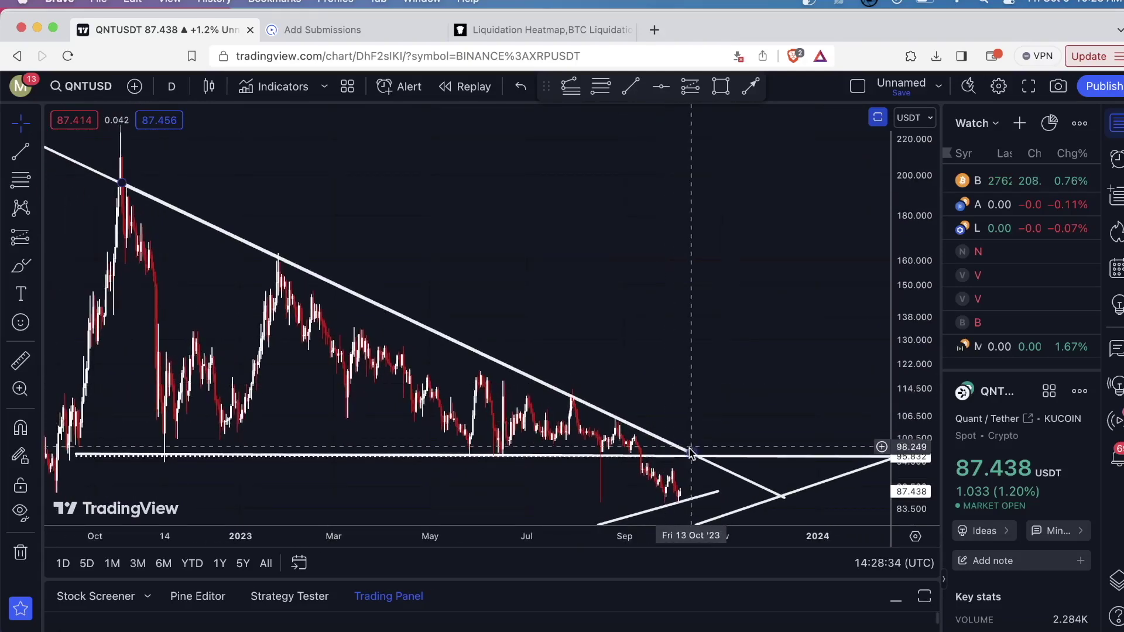
scroll(688, 451, down, 2)
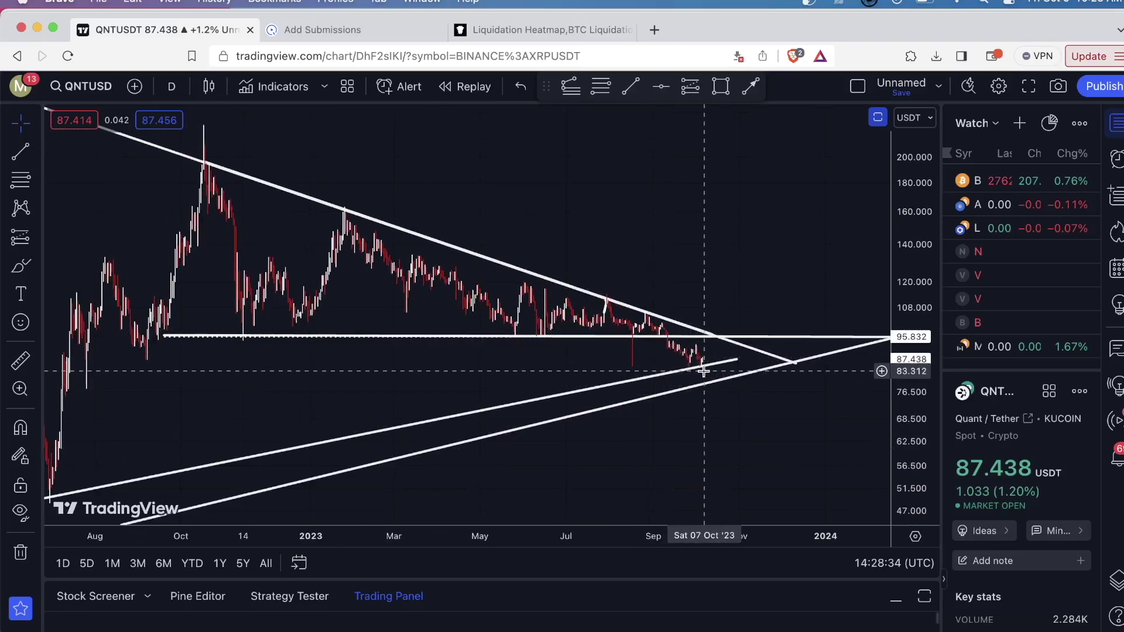
scroll(688, 379, up, 5)
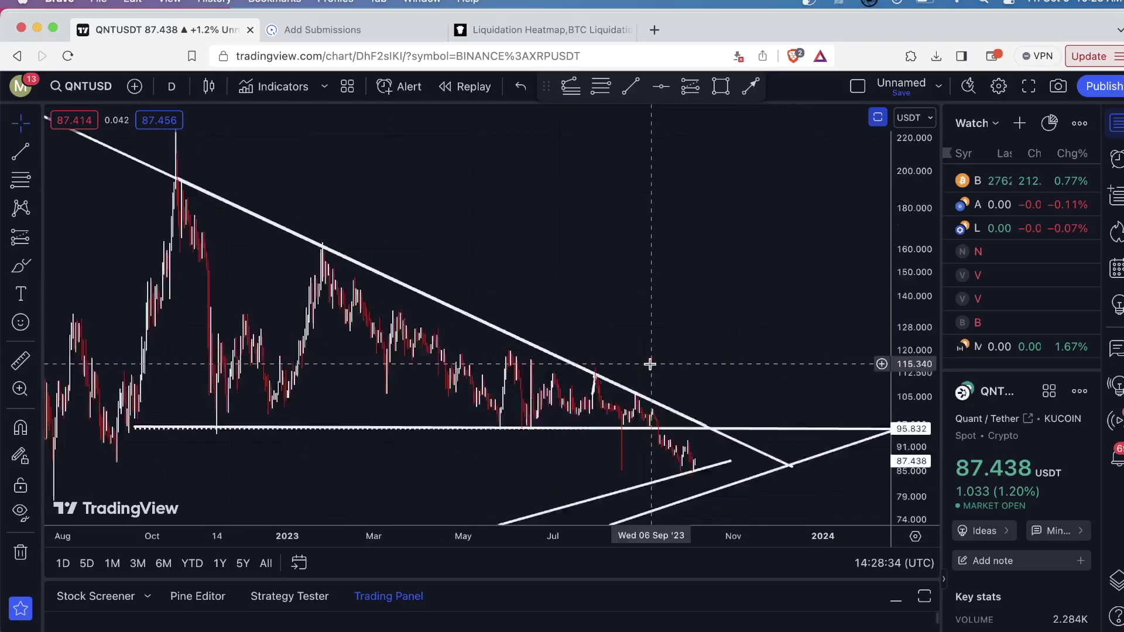
double_click(718, 326)
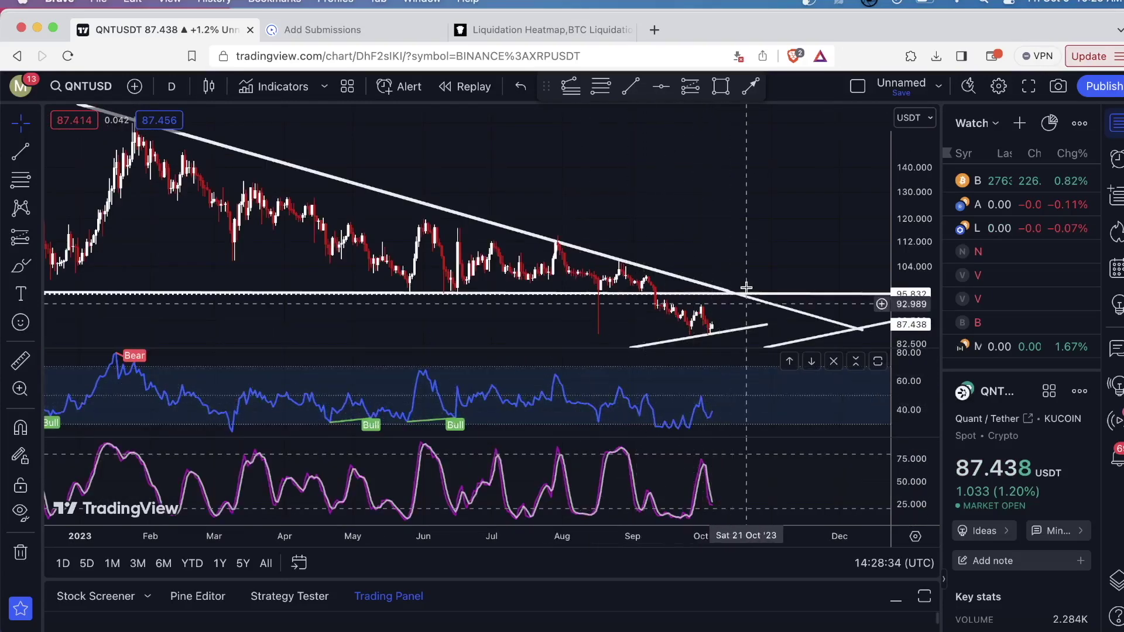
double_click(770, 288)
scroll(770, 288, down, 2)
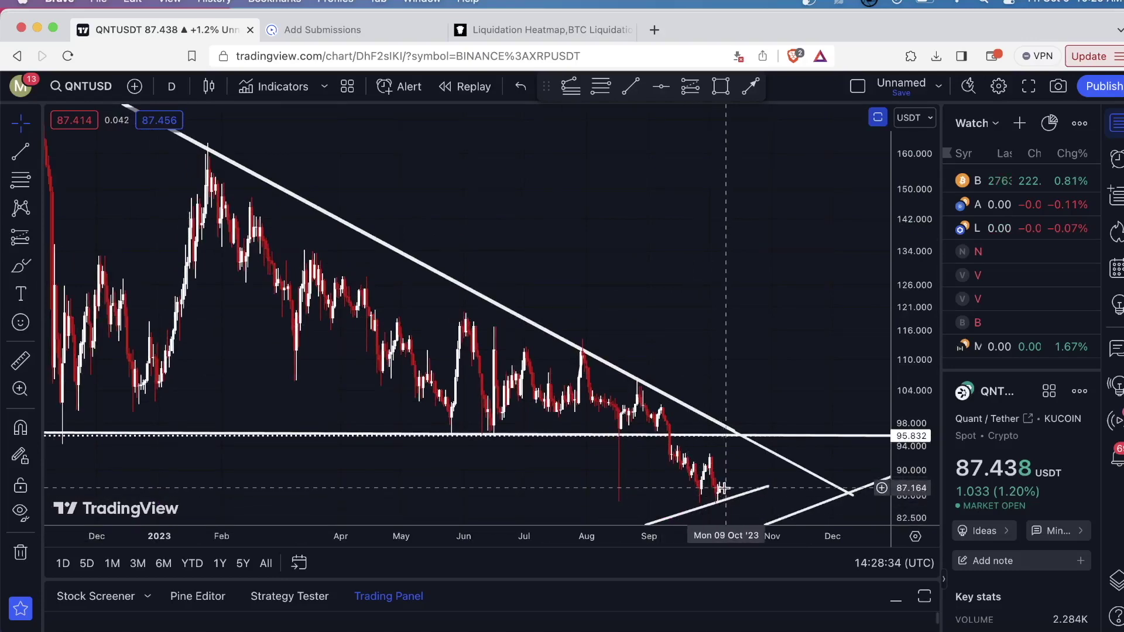
scroll(755, 373, down, 2)
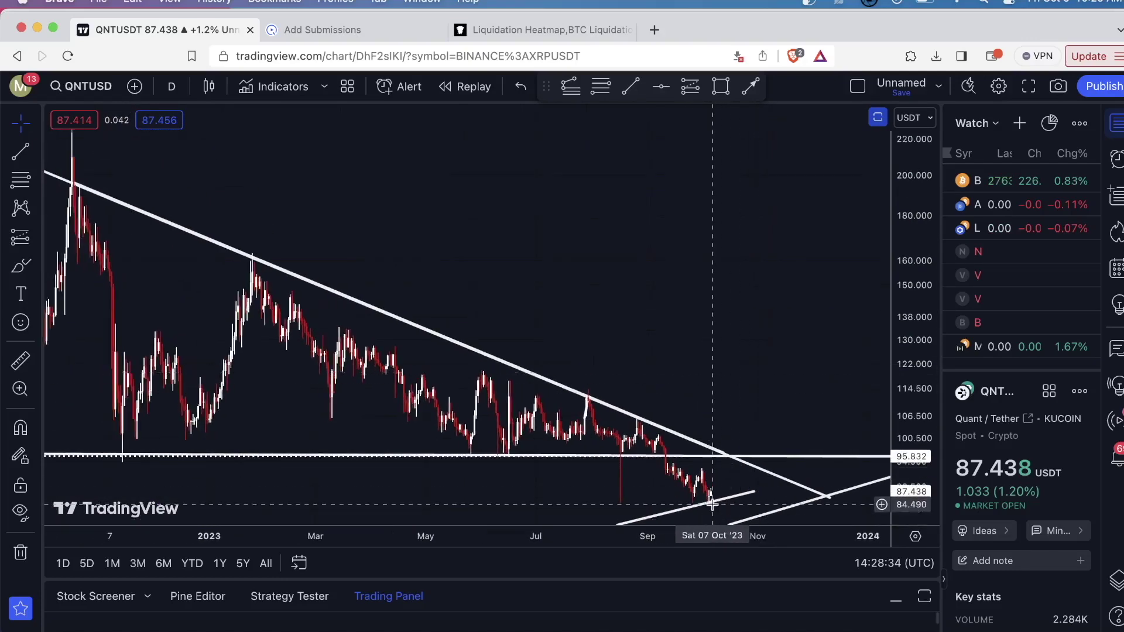
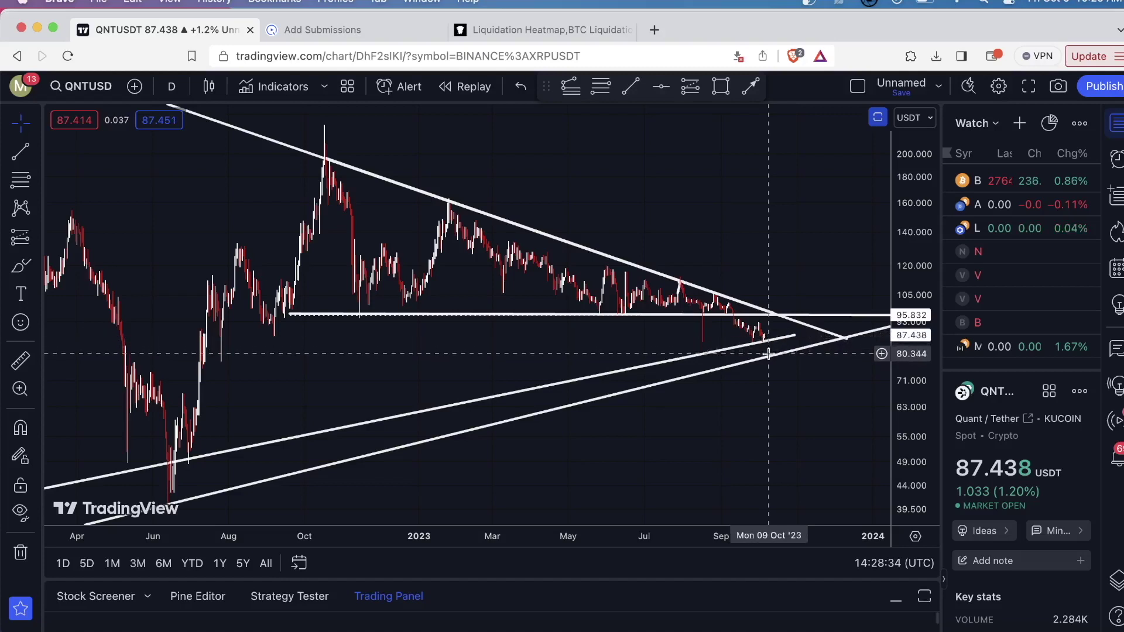
scroll(769, 354, down, 2)
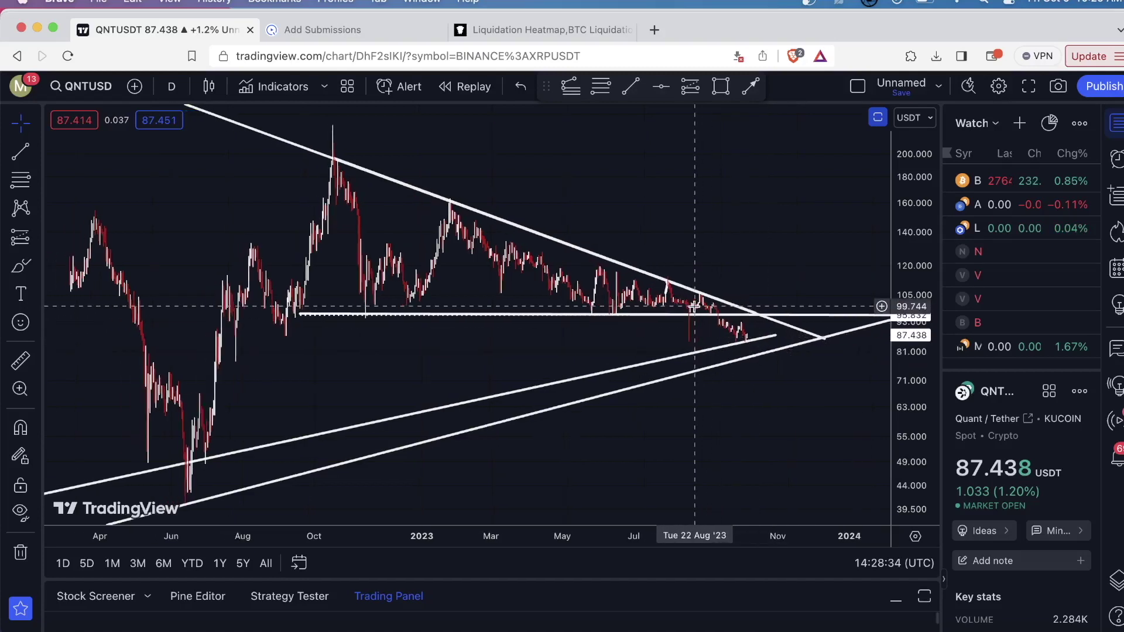
Step: Set the chart interval to 1 week
click(171, 86)
scroll(173, 409, down, 5)
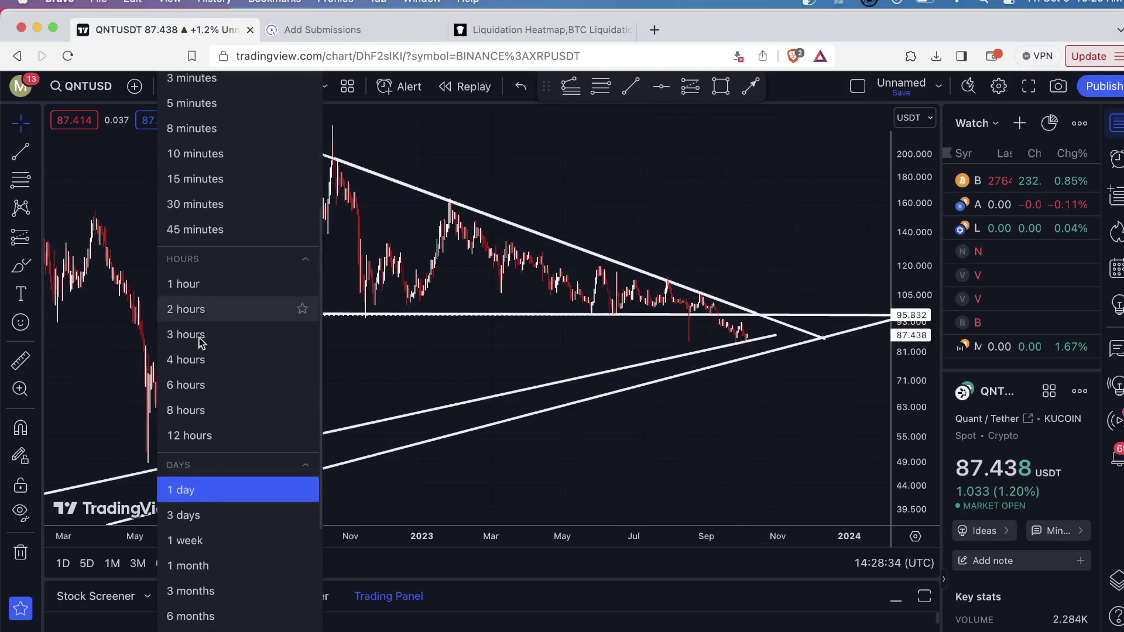
click(177, 541)
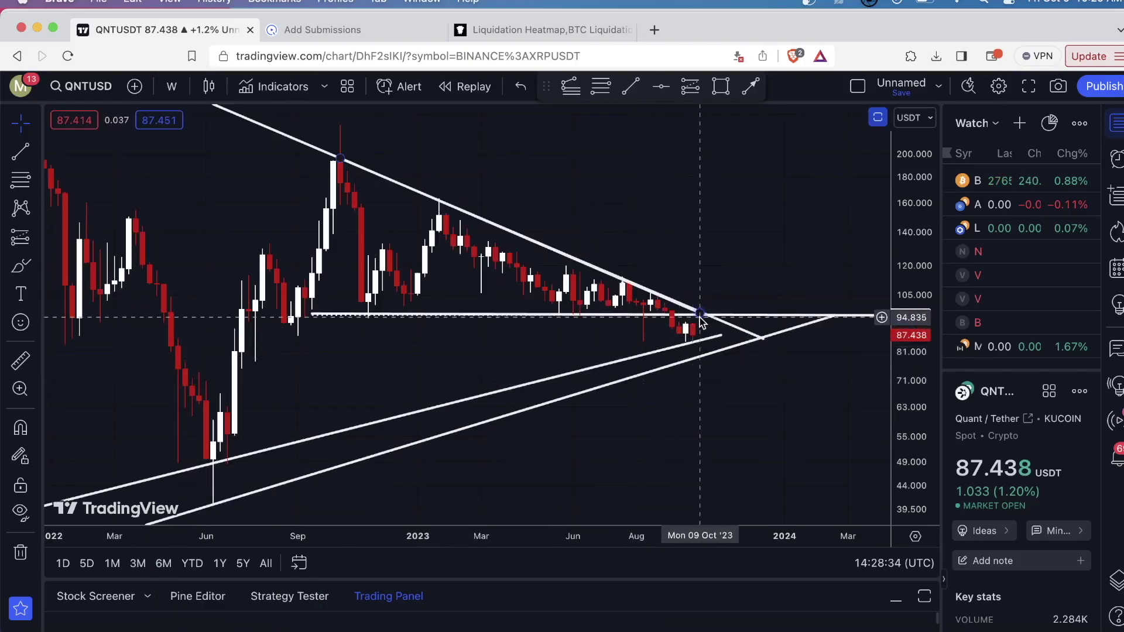
click(178, 87)
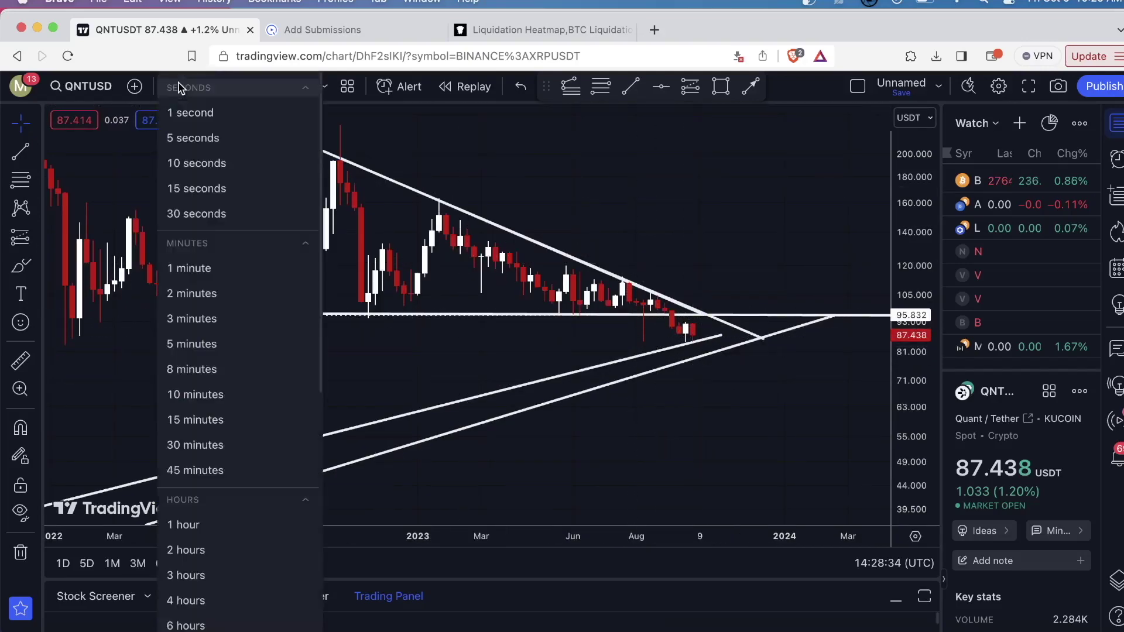
click(612, 167)
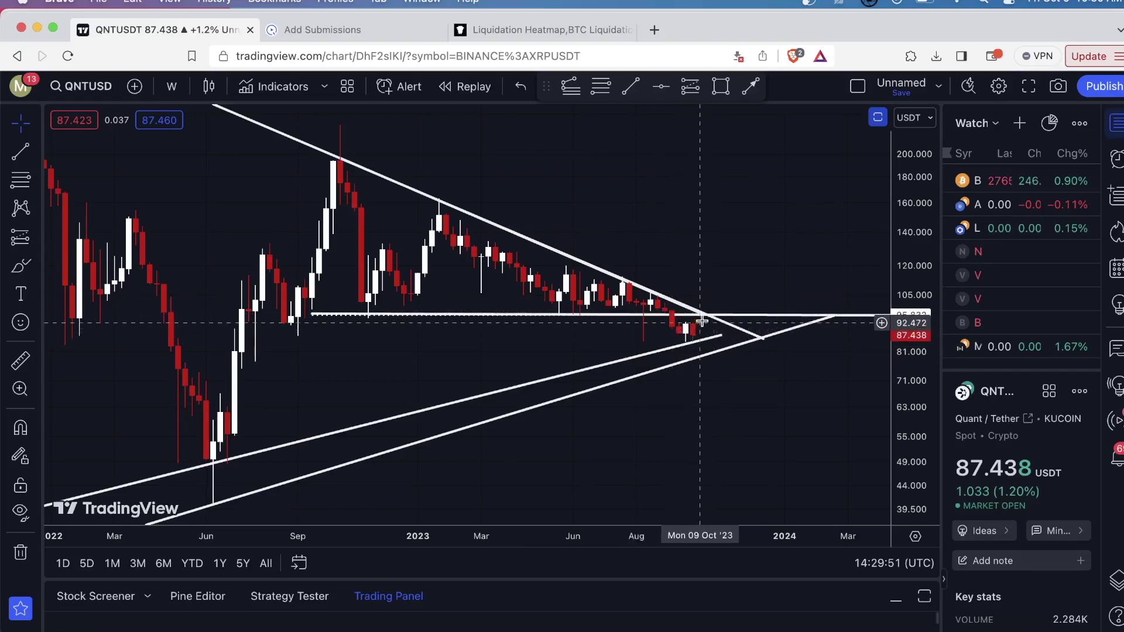
Step: Check the latest weekly candles where the descending and horizontal lines cross, and delete the upper of the two rising trend lines
scroll(602, 240, down, 3)
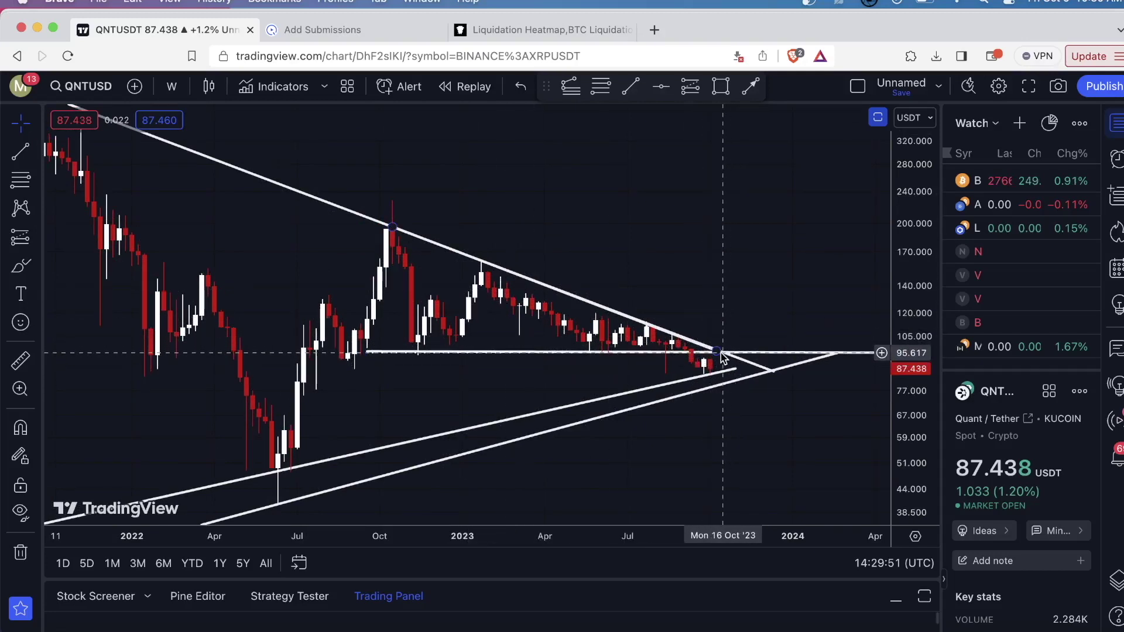
scroll(726, 352, up, 5)
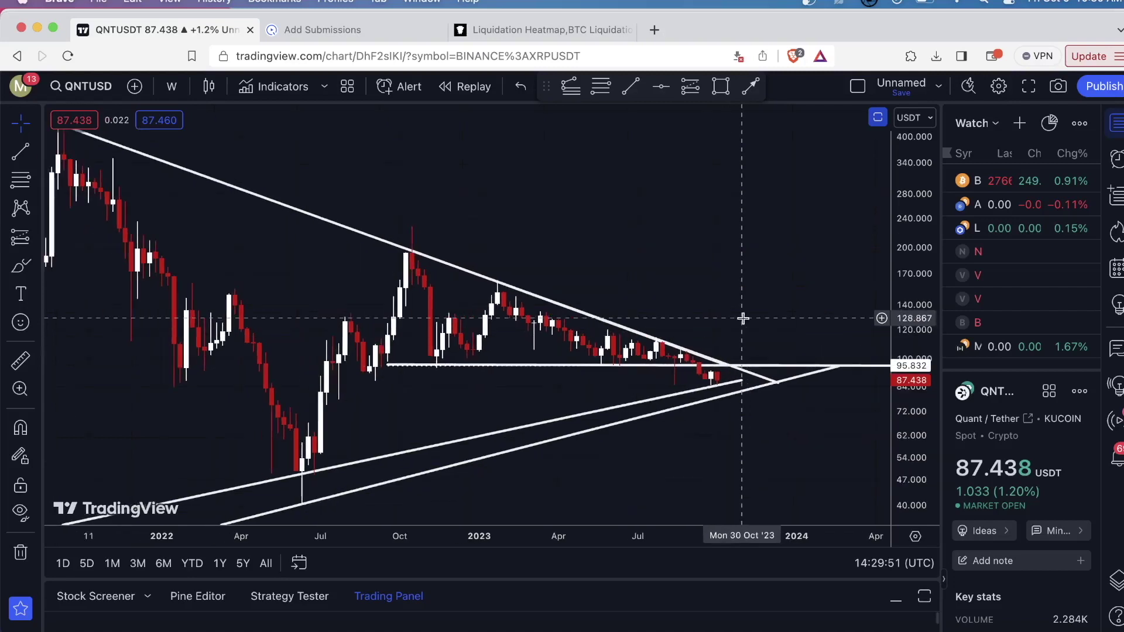
scroll(737, 350, up, 6)
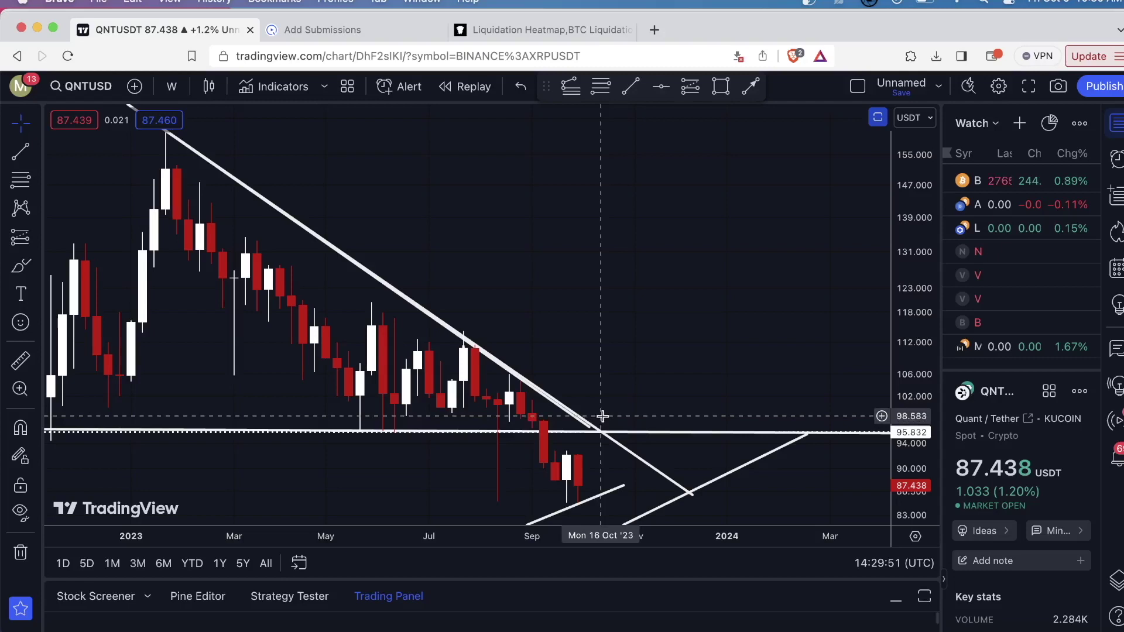
scroll(602, 417, down, 5)
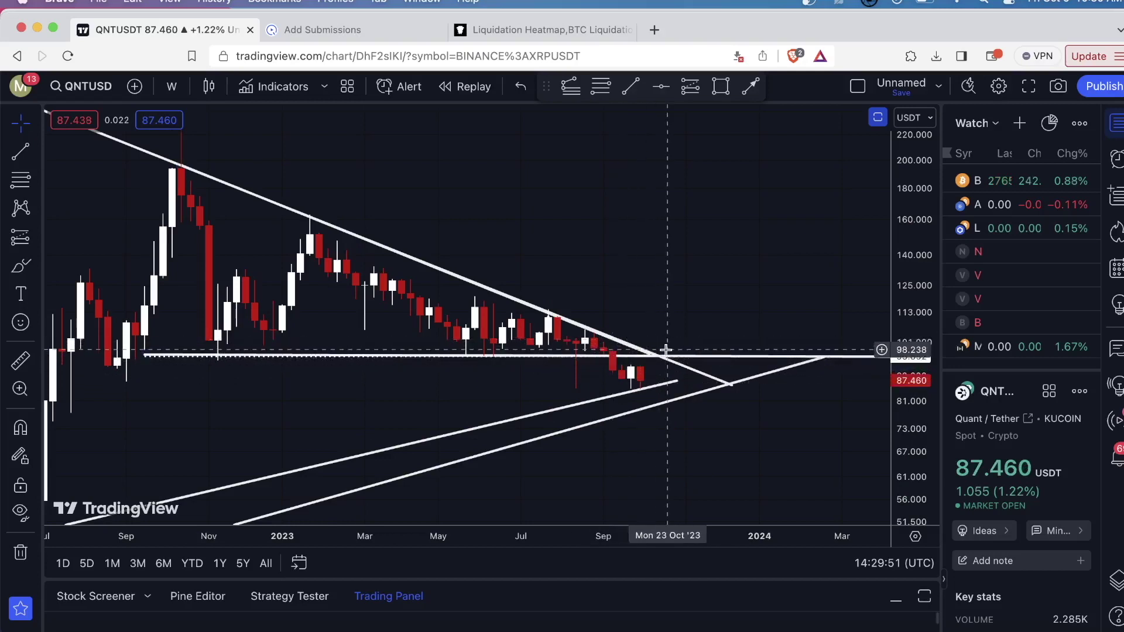
scroll(666, 350, down, 3)
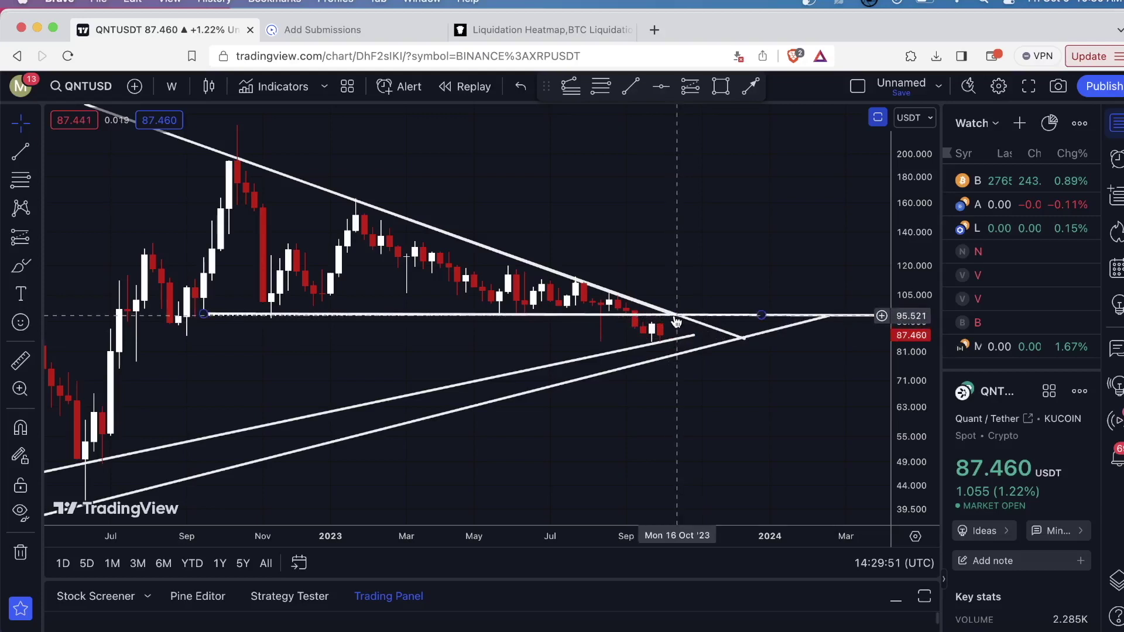
key(Delete)
Step: Draw a Fib Retracement from the June 2022 low level at about 40.5 to the October 2022 high level at about 228.4
scroll(563, 359, down, 4)
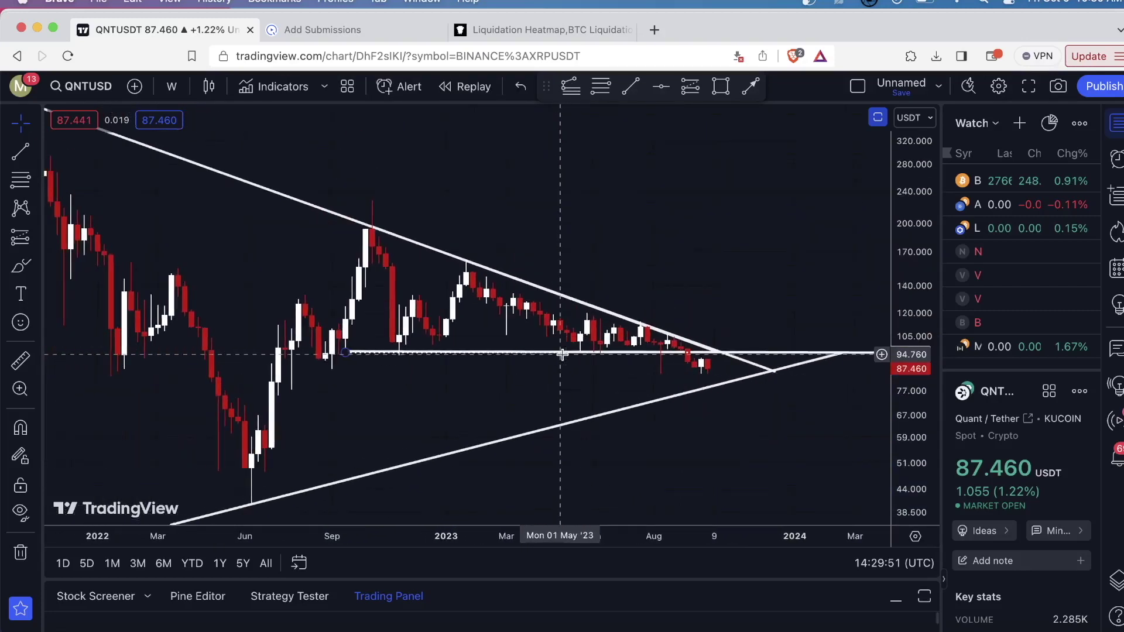
click(36, 180)
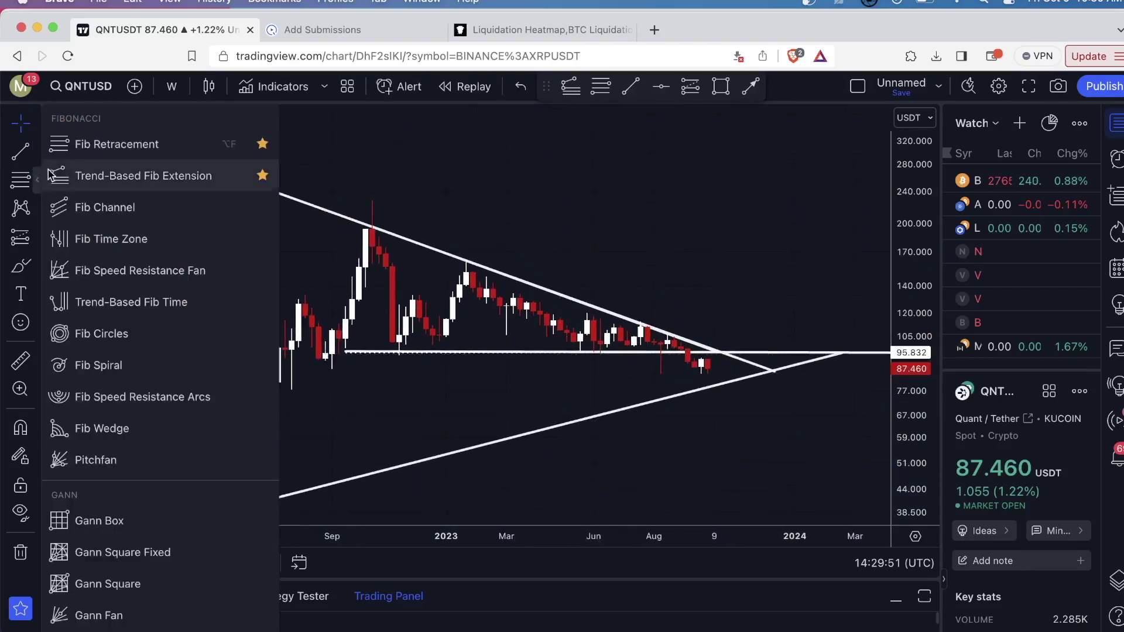
click(120, 146)
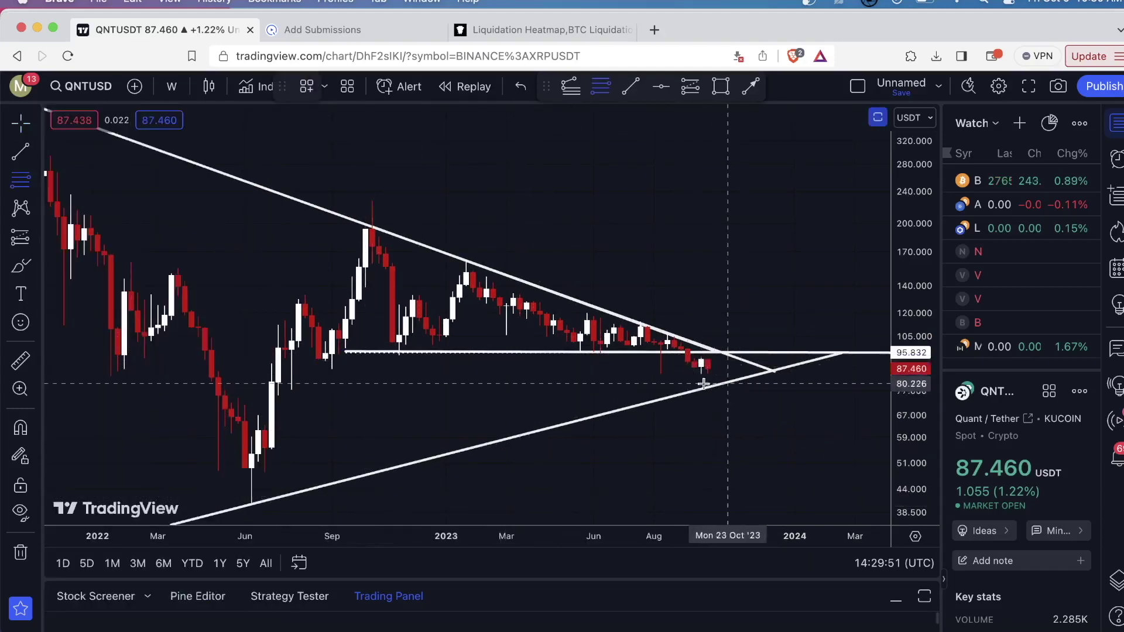
scroll(242, 517, up, 3)
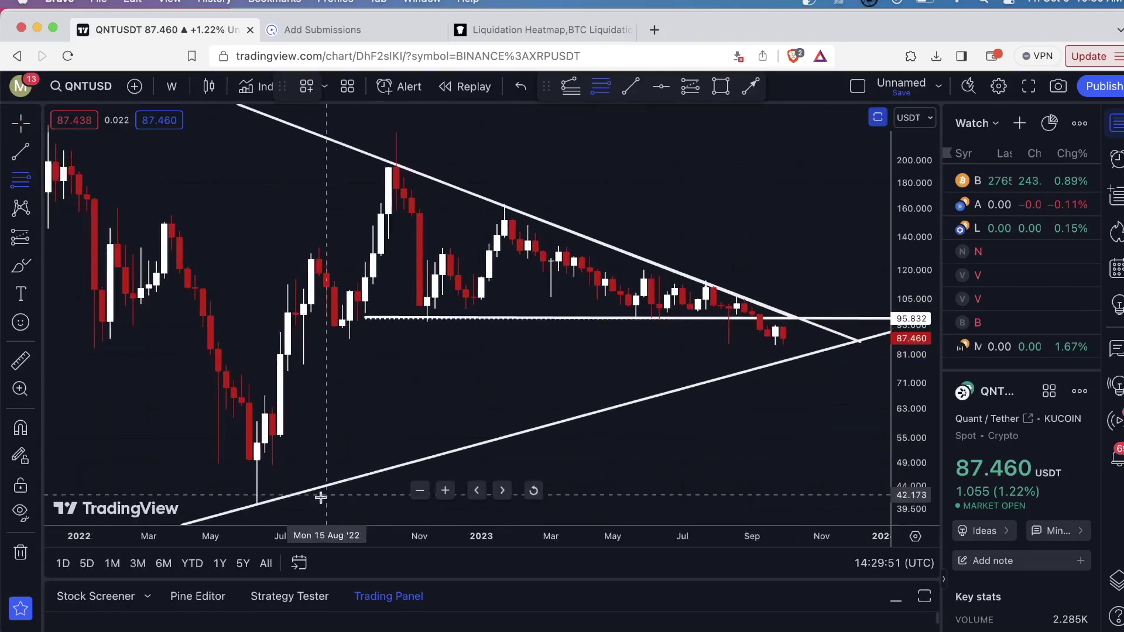
click(311, 504)
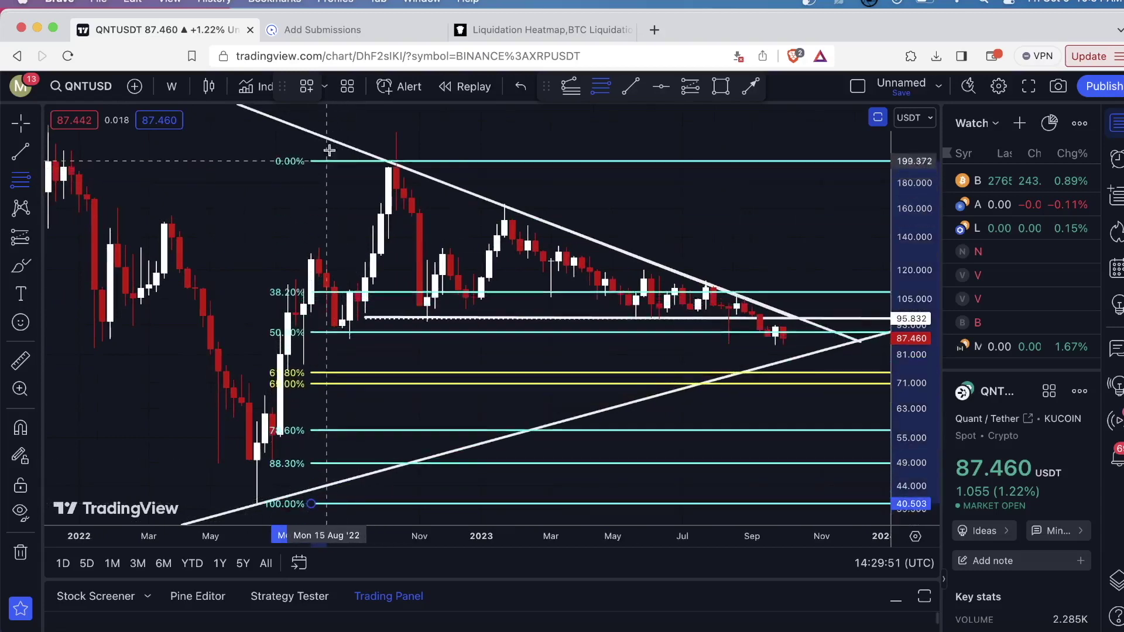
click(326, 132)
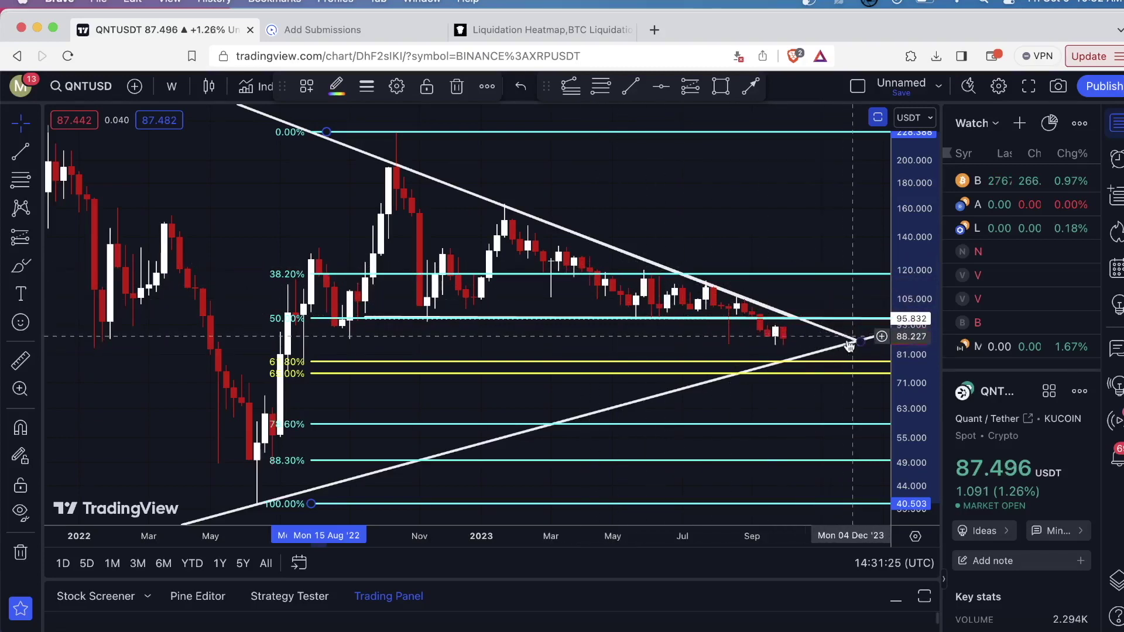
Step: Examine the whole triangle and its apex against the retracement levels and delete the Fibonacci retracement
scroll(854, 333, down, 3)
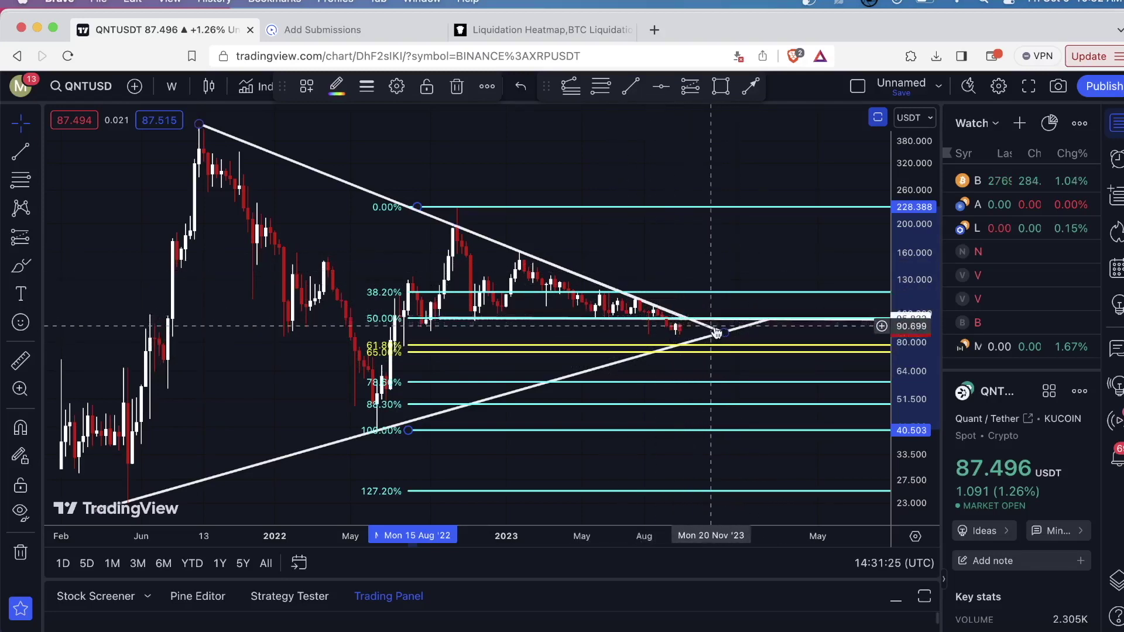
scroll(724, 327, down, 5)
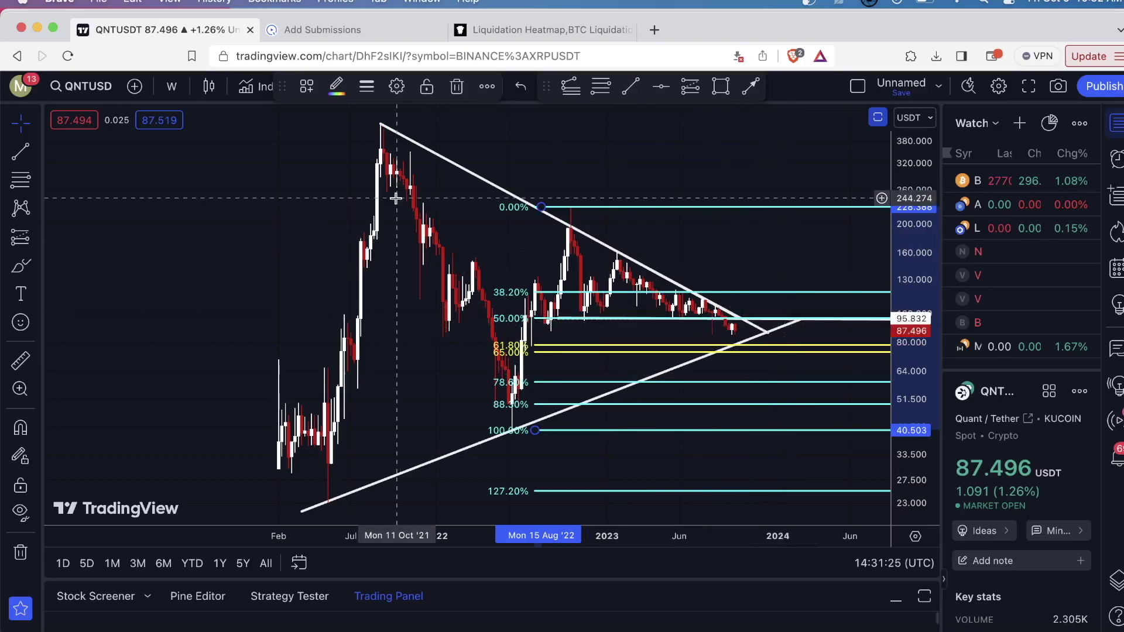
scroll(287, 198, up, 1)
scroll(222, 212, up, 2)
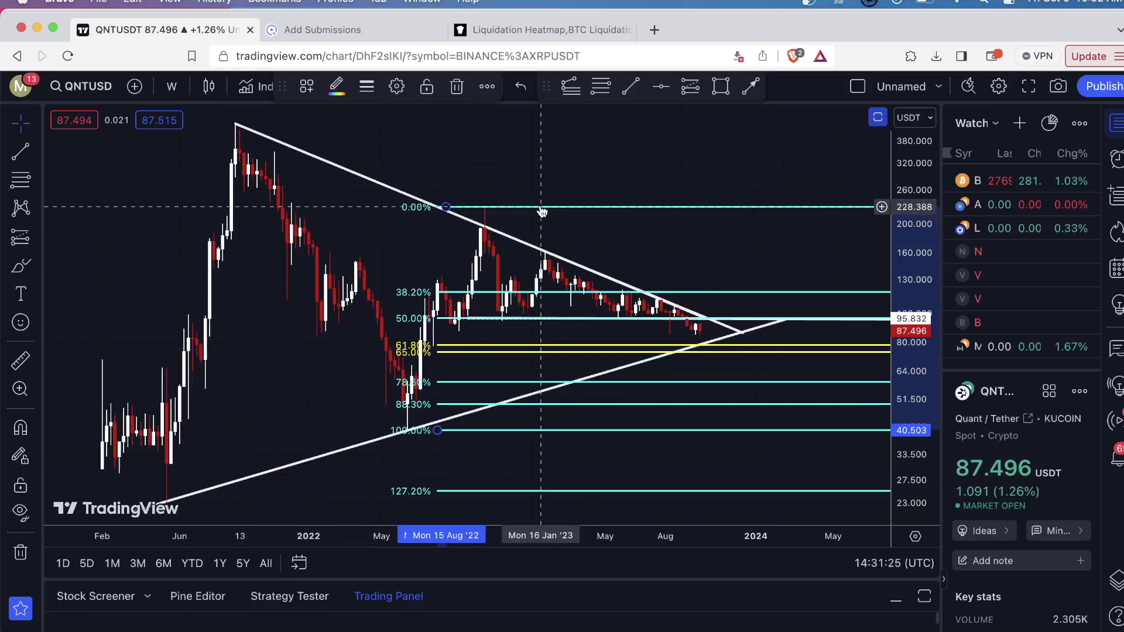
key(Delete)
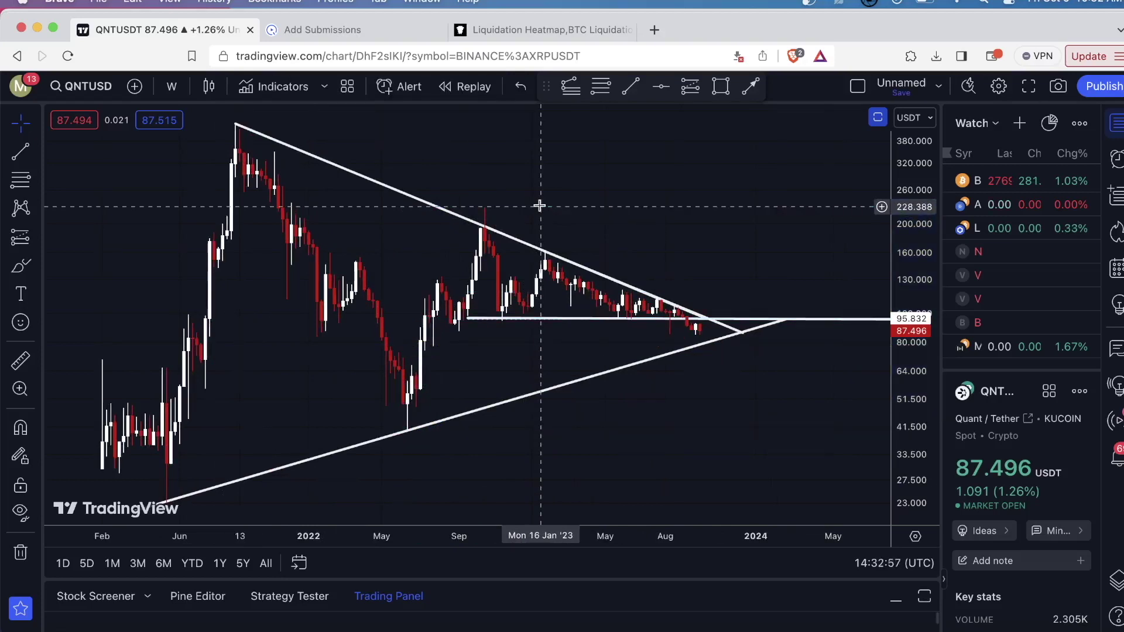